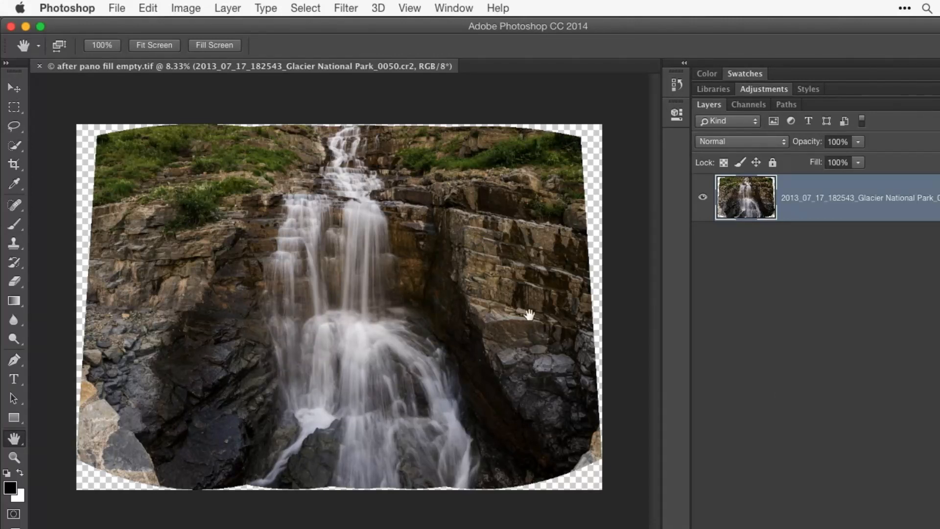
# Step: Try selecting the transparent areas around the panorama with the Magic Wand tool, and clear that selection
pyautogui.click(12, 153)
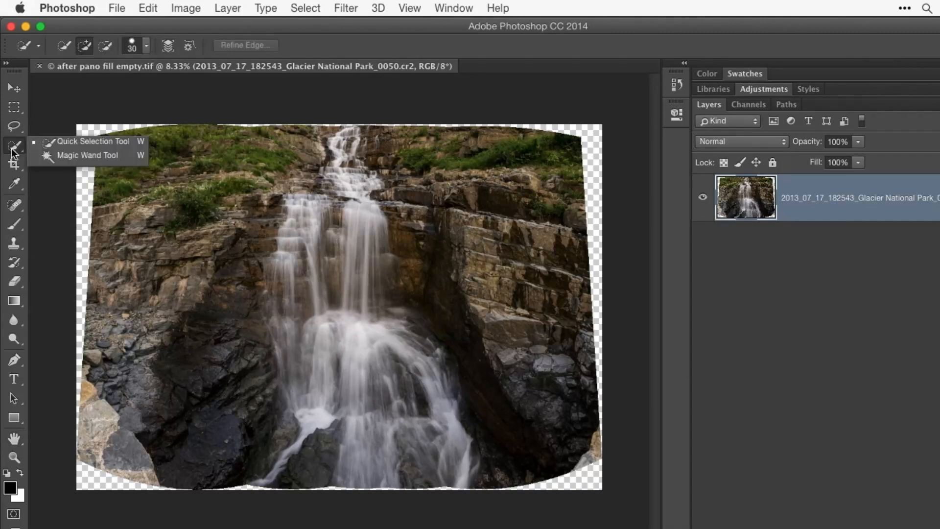
pyautogui.click(41, 154)
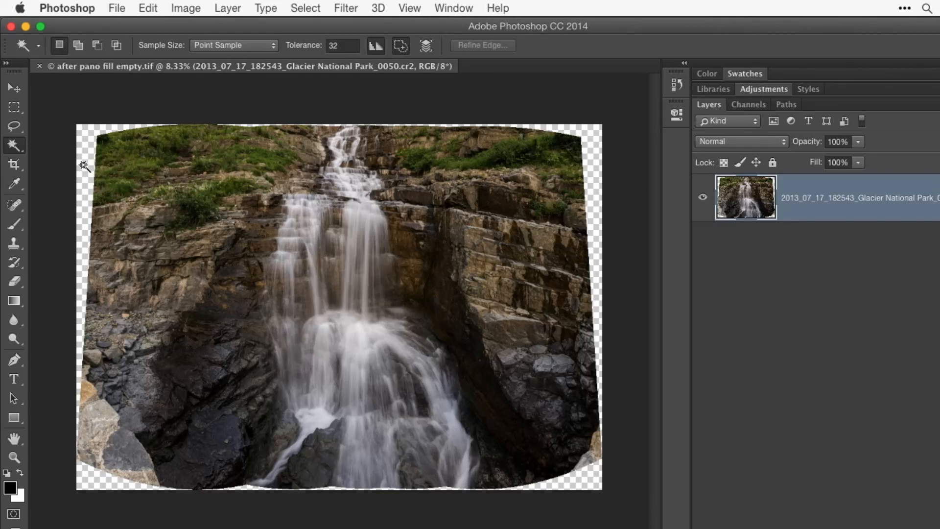
pyautogui.click(85, 169)
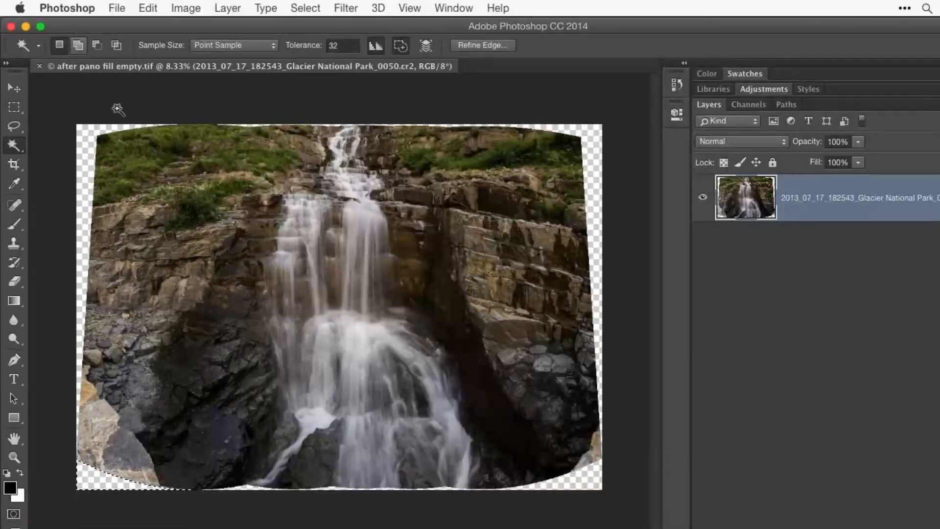
pyautogui.press('shift')
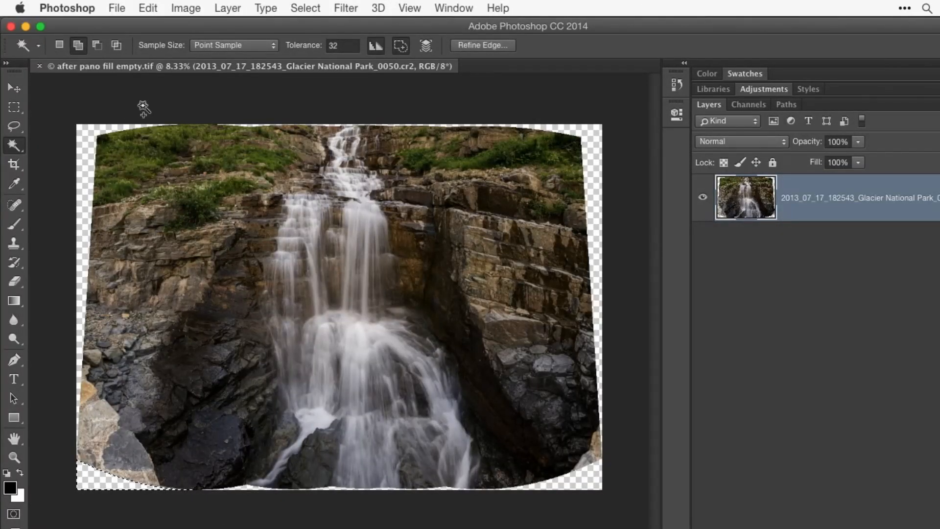
pyautogui.keyDown('shift'); pyautogui.click(83, 175); pyautogui.keyUp('shift')
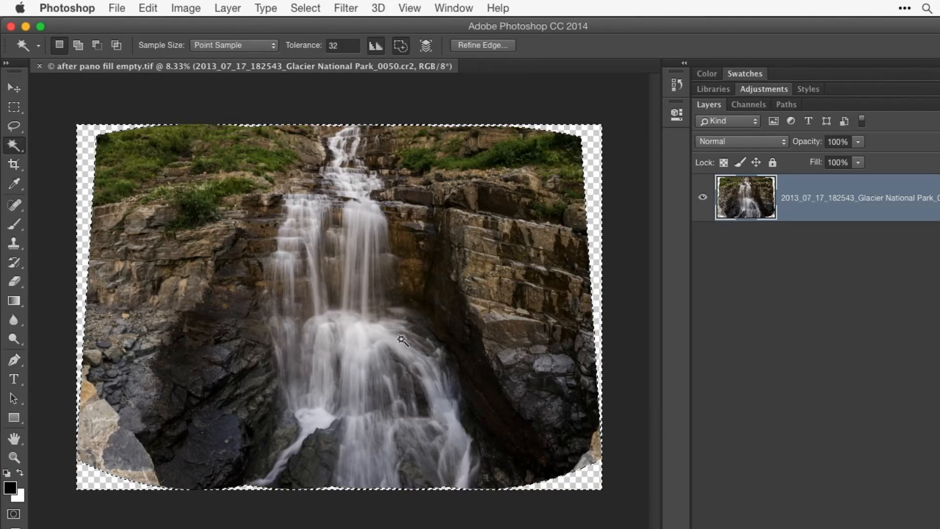
pyautogui.click(14, 108)
pyautogui.press('super+d')
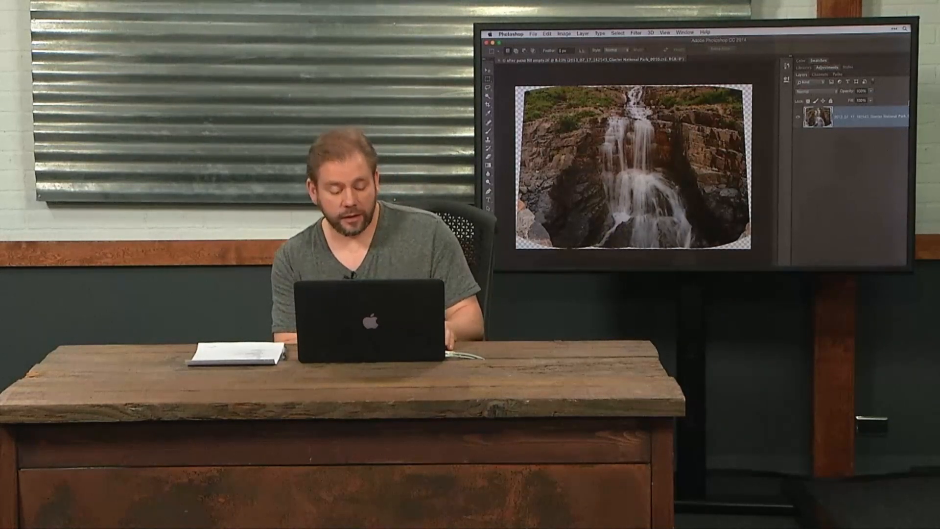
# Step: Load the waterfall layer's outline as a selection and invert it to select the transparent edges
pyautogui.scroll(3, 879, 103)
pyautogui.scroll(2, 879, 103)
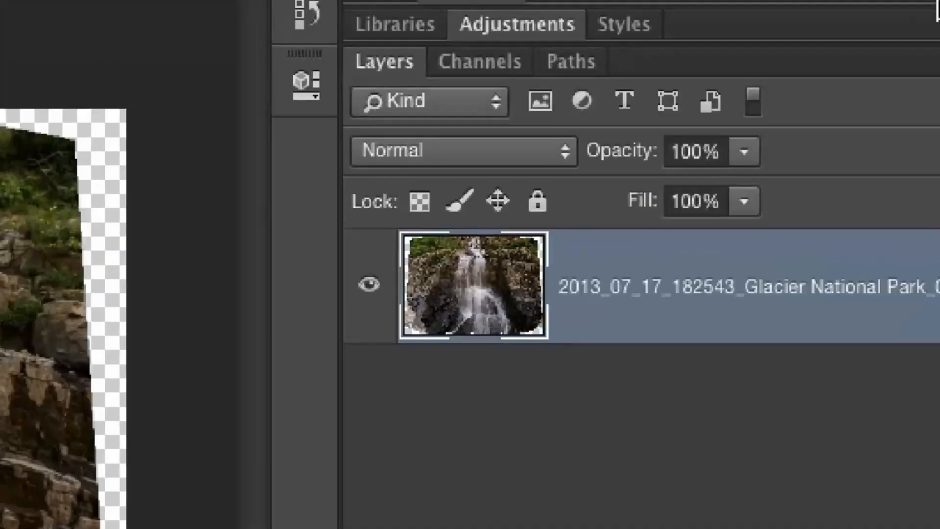
pyautogui.scroll(1, 930, 30)
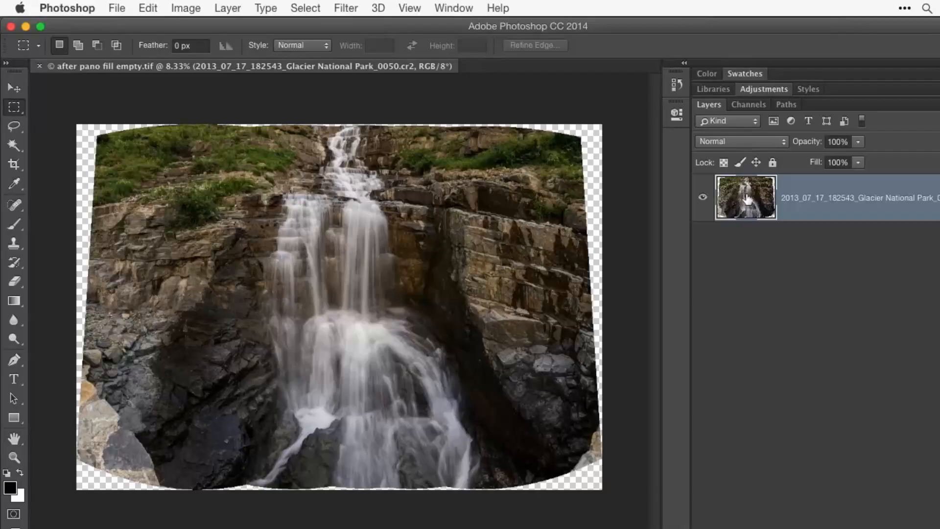
pyautogui.keyDown('super'); pyautogui.click(744, 196); pyautogui.keyUp('super')
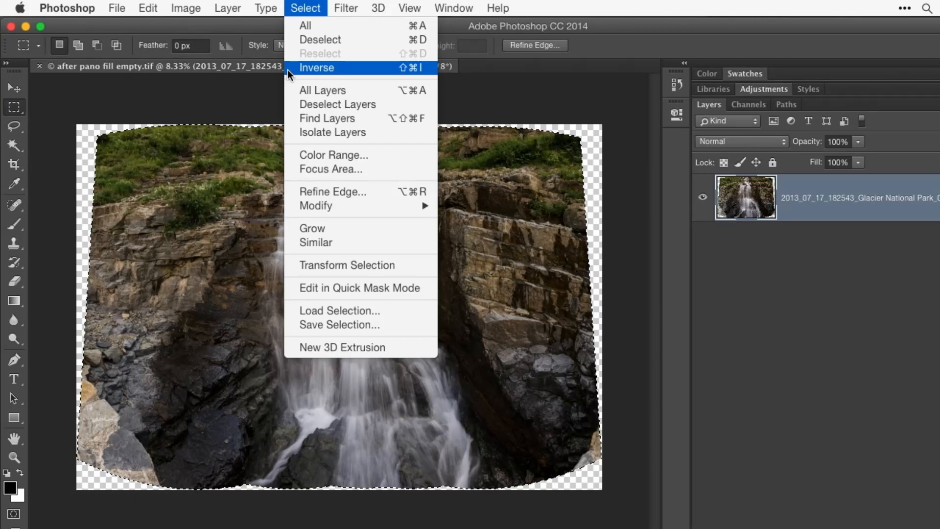
pyautogui.click(288, 69)
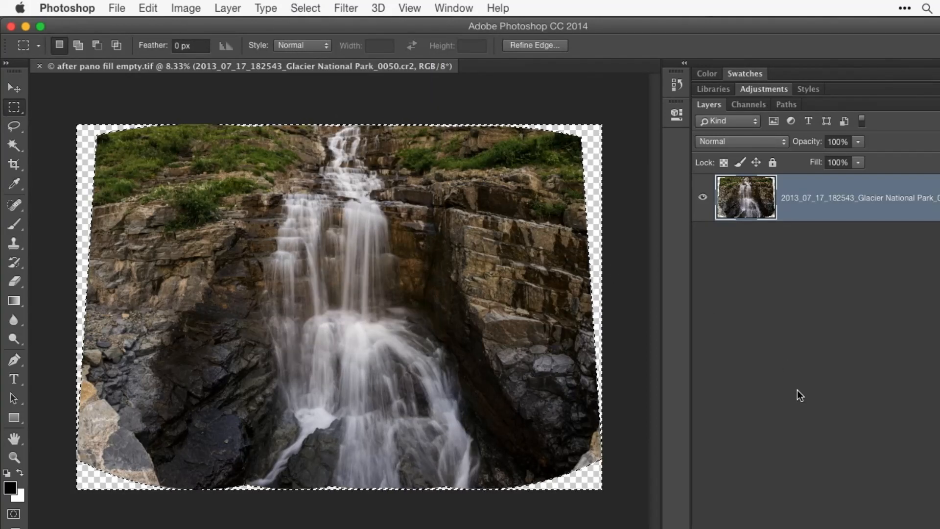
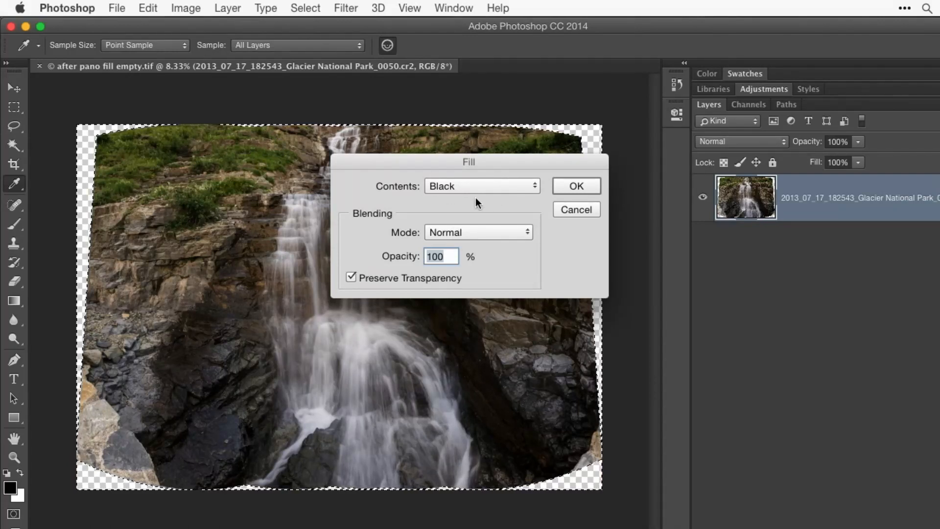
# Step: Fill the selected transparent edges using Content-Aware contents, Normal mode and 100% opacity, and deselect
pyautogui.click(503, 186)
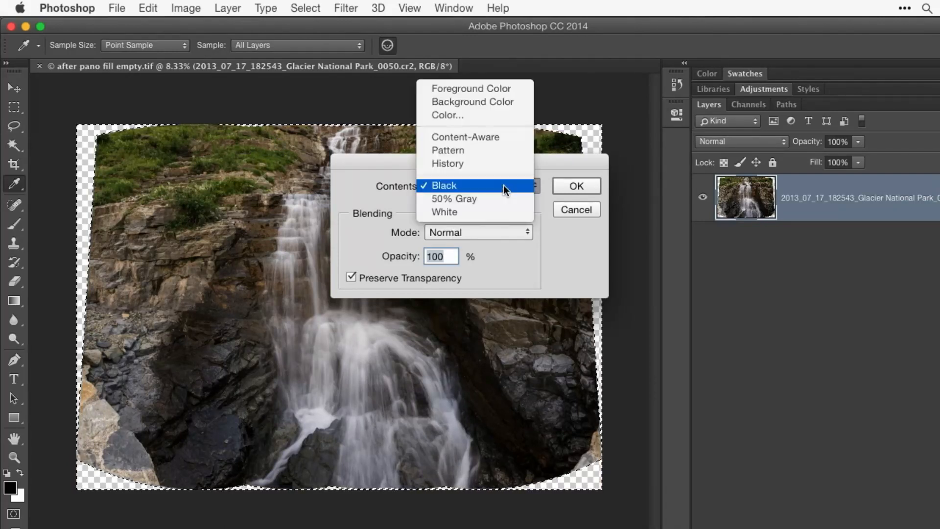
pyautogui.click(516, 137)
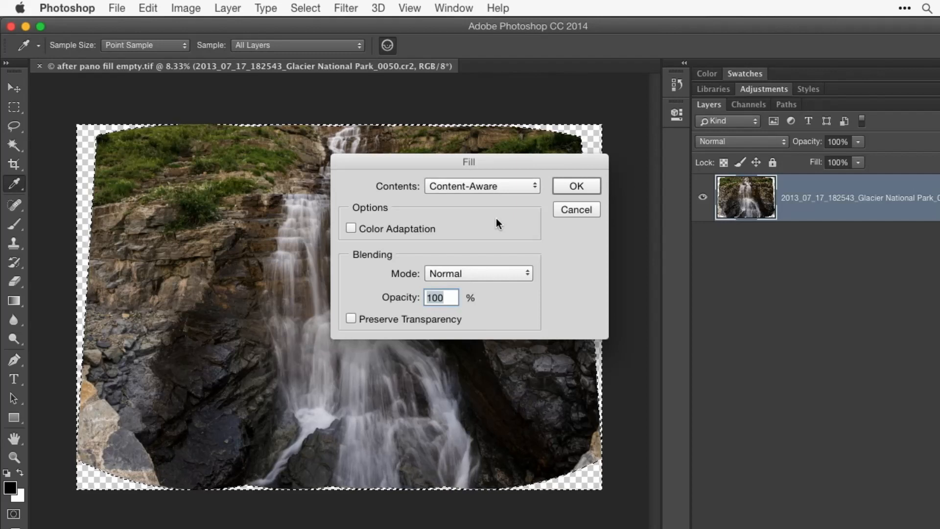
pyautogui.click(576, 186)
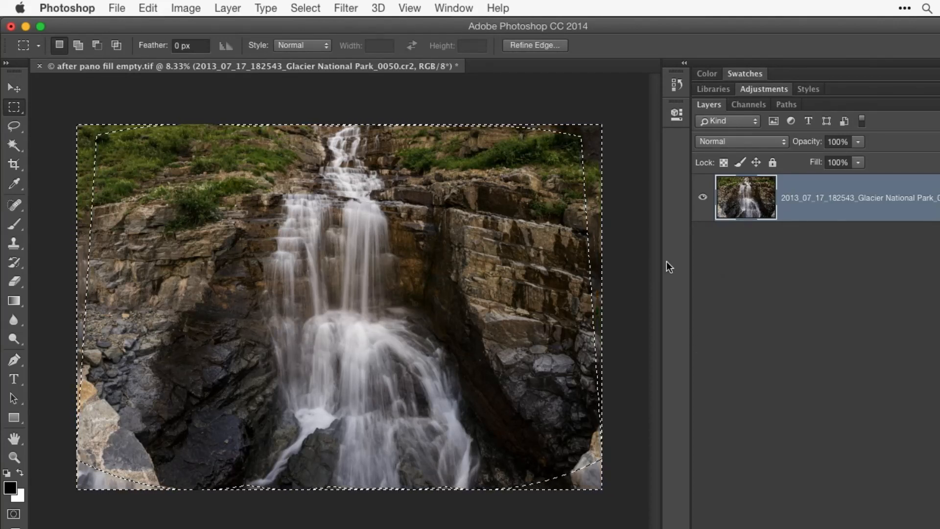
pyautogui.click(300, 7)
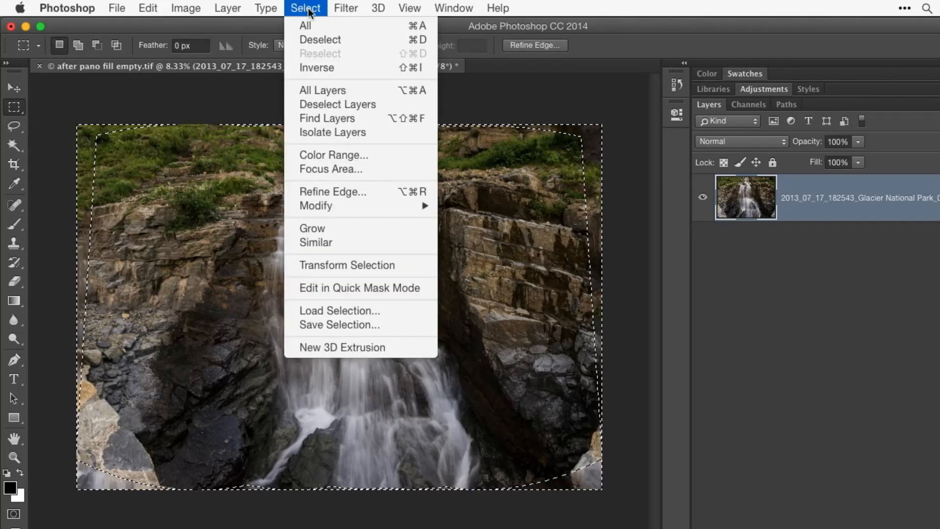
pyautogui.click(327, 40)
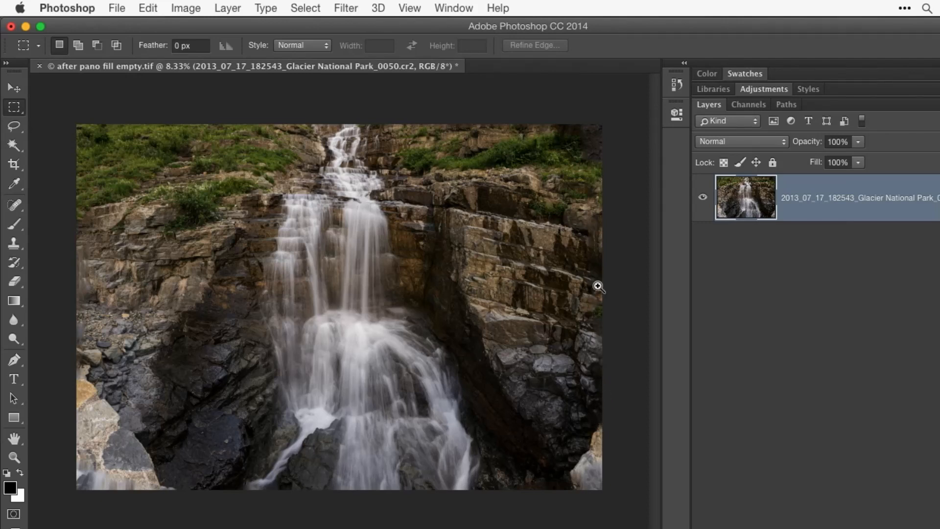
# Step: Lasso the tip of the light rock near the lower-right corner of the photo, fill it with Content-Aware, and deselect
pyautogui.click(619, 513)
pyautogui.click(619, 512)
pyautogui.click(620, 513)
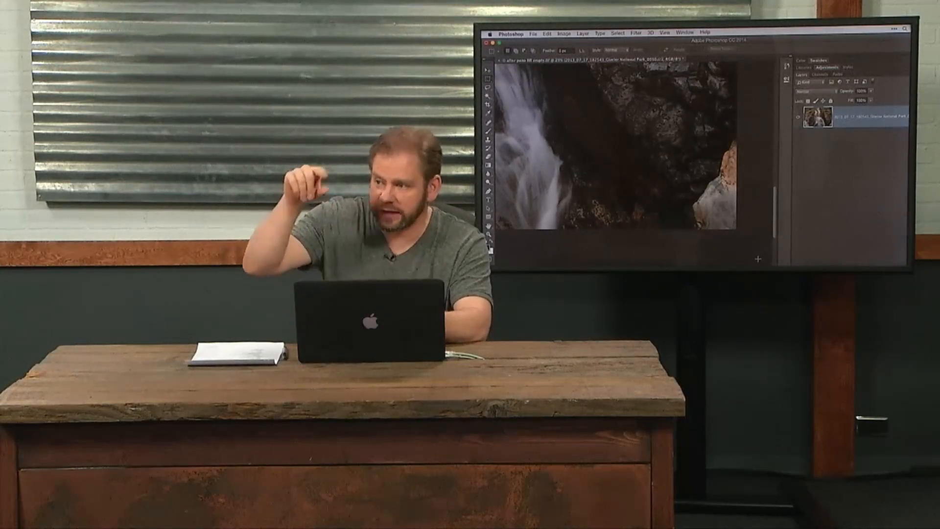
pyautogui.press('l')
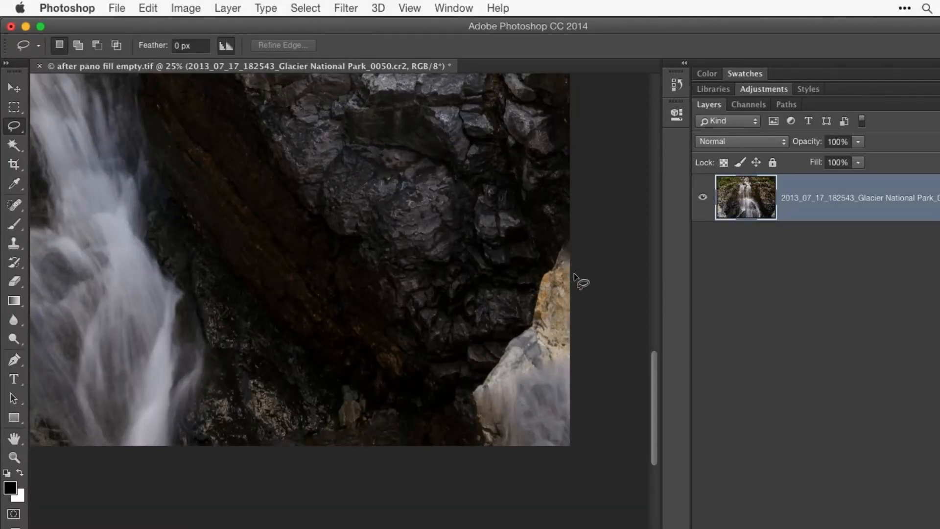
pyautogui.moveTo(565, 235)
pyautogui.mouseDown()
pyautogui.moveTo(550, 271)
pyautogui.moveTo(583, 276)
pyautogui.mouseUp()
pyautogui.moveTo(581, 226); pyautogui.dragTo(580, 227)
pyautogui.click(148, 8)
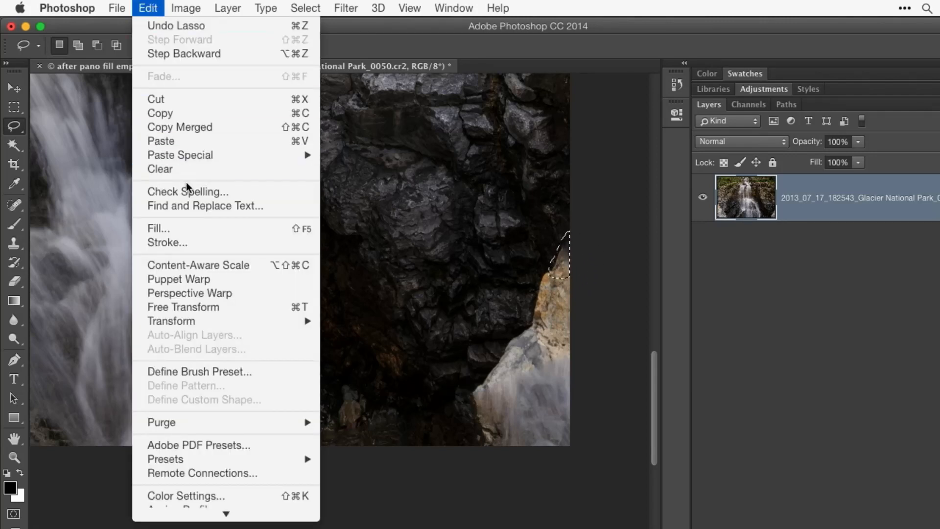
pyautogui.click(195, 234)
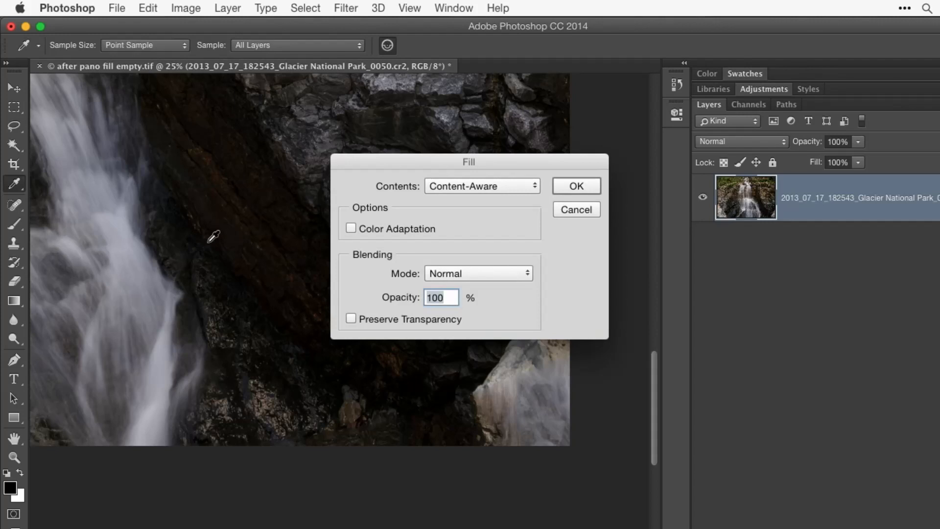
pyautogui.click(576, 186)
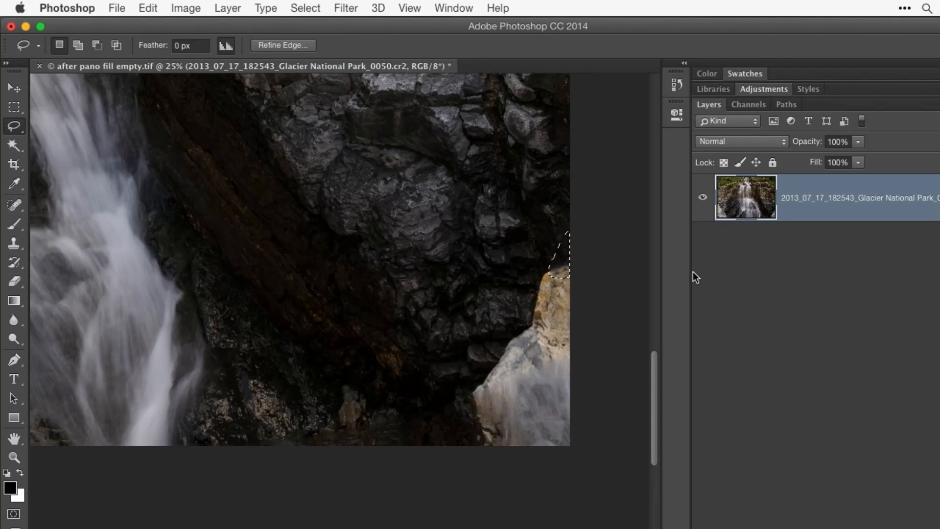
pyautogui.click(556, 305)
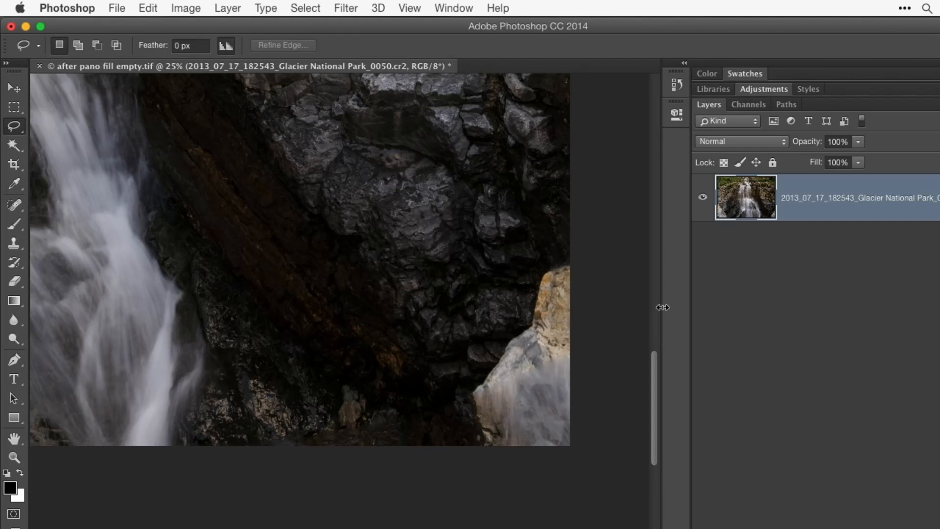
# Step: Step back through the history to the original edge-fill selection, and return to the retouched image without a selection
pyautogui.press('super+alt+z')
pyautogui.press('super+alt+z')
pyautogui.press('super+alt+z')
pyautogui.press('super+alt+z')
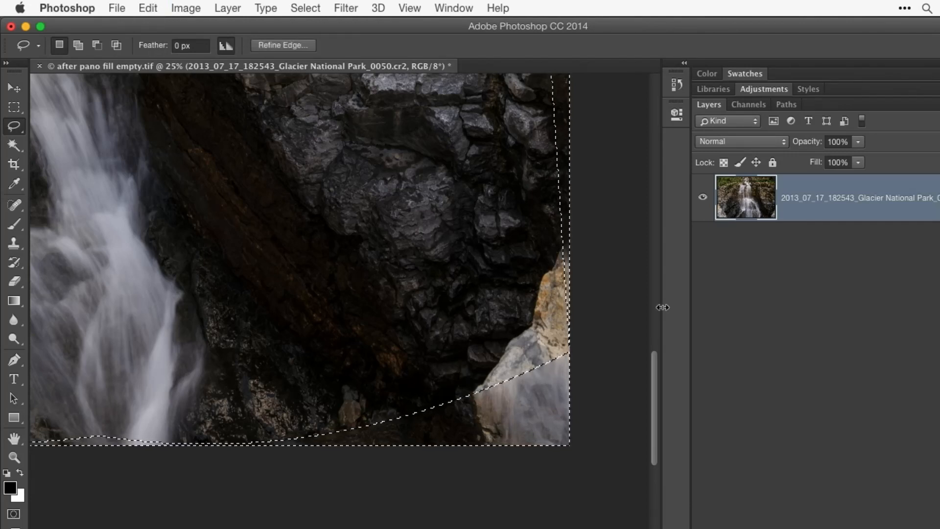
pyautogui.press('super+d')
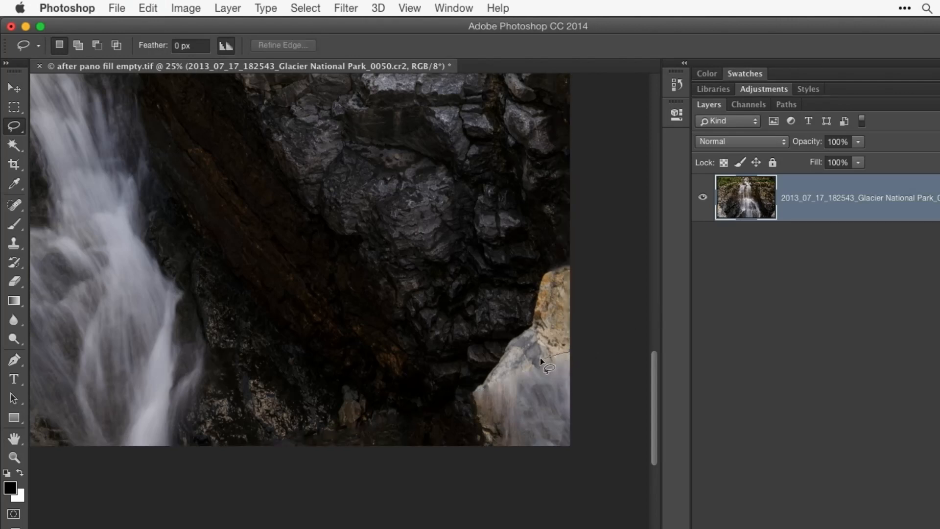
# Step: Lasso the water-textured lower part of the light rock in the photo's lower-right corner, fill it with Content-Aware, and deselect
pyautogui.moveTo(513, 371)
pyautogui.mouseDown()
pyautogui.moveTo(483, 381)
pyautogui.moveTo(469, 423)
pyautogui.moveTo(478, 464)
pyautogui.moveTo(629, 480)
pyautogui.moveTo(615, 357)
pyautogui.mouseUp()
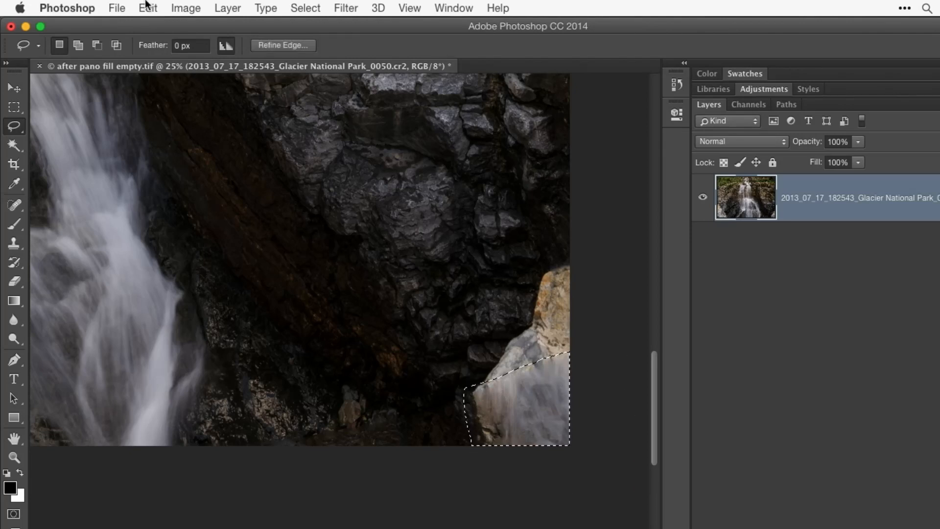
pyautogui.click(141, 7)
pyautogui.click(186, 227)
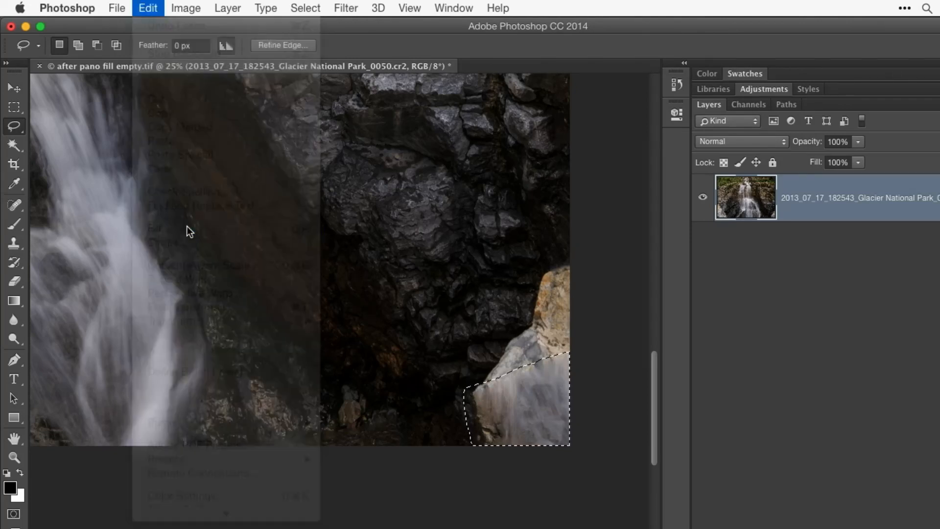
pyautogui.click(580, 186)
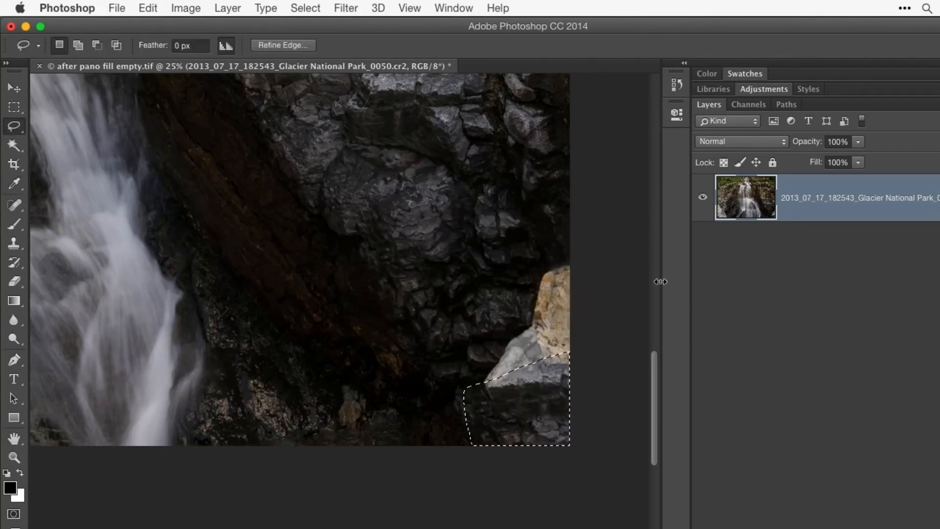
pyautogui.press('super+d')
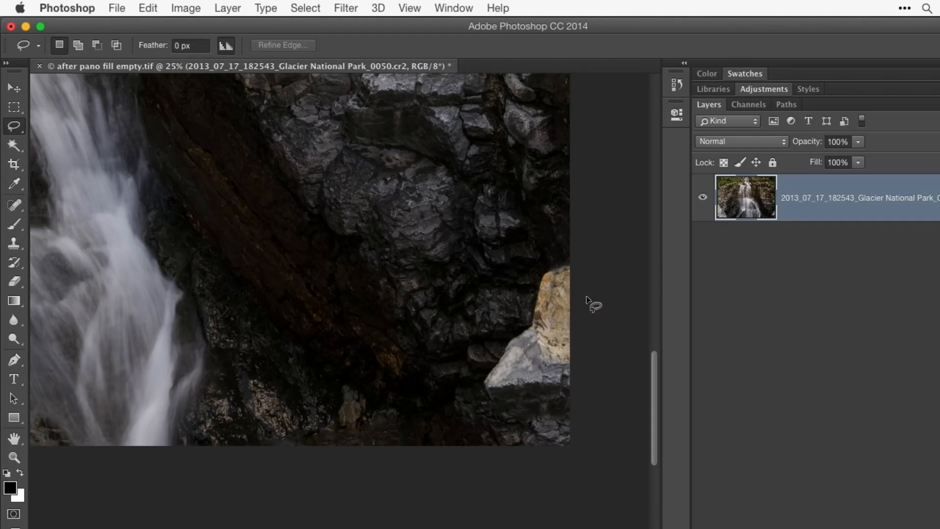
# Step: Lasso the remaining light rock at the photo's right edge, replace it with a Content-Aware fill, and deselect
pyautogui.moveTo(585, 257)
pyautogui.mouseDown()
pyautogui.moveTo(537, 267)
pyautogui.moveTo(522, 323)
pyautogui.moveTo(483, 372)
pyautogui.moveTo(485, 402)
pyautogui.moveTo(500, 413)
pyautogui.moveTo(591, 406)
pyautogui.moveTo(627, 255)
pyautogui.mouseUp()
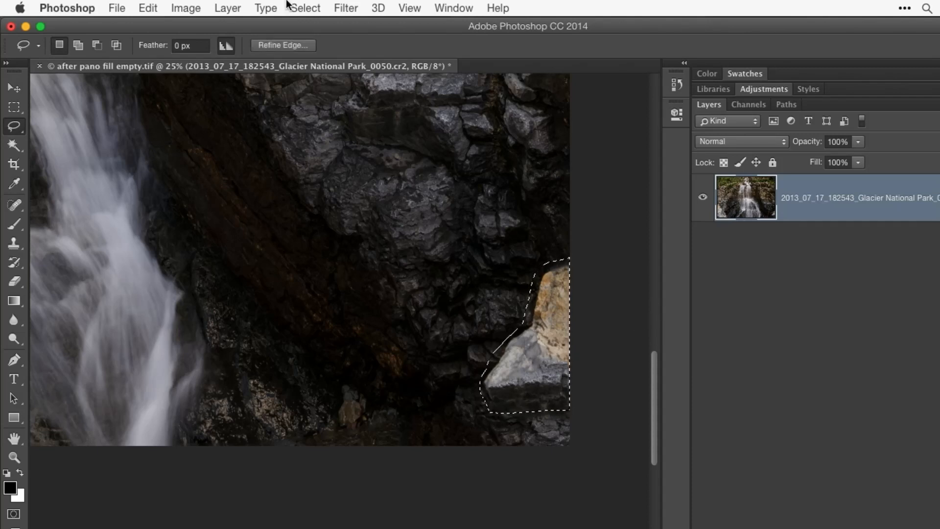
pyautogui.click(146, 7)
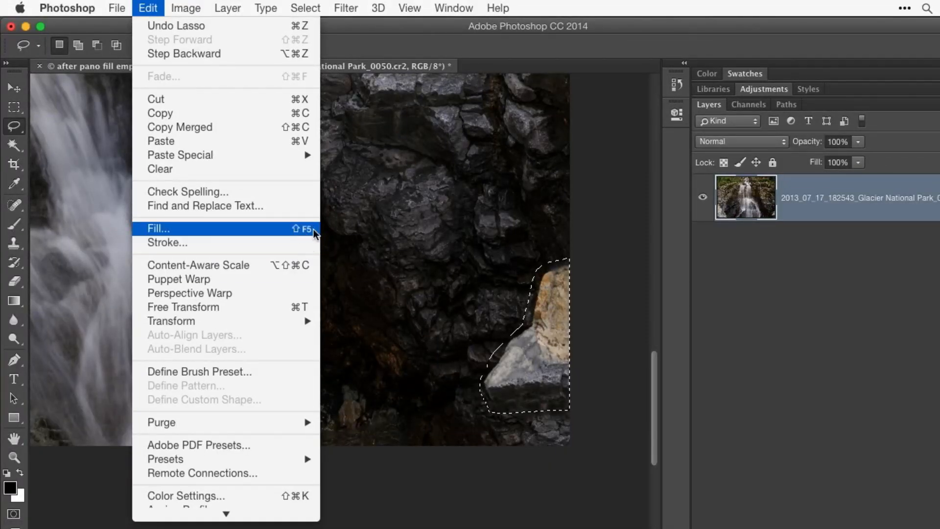
pyautogui.click(140, 5)
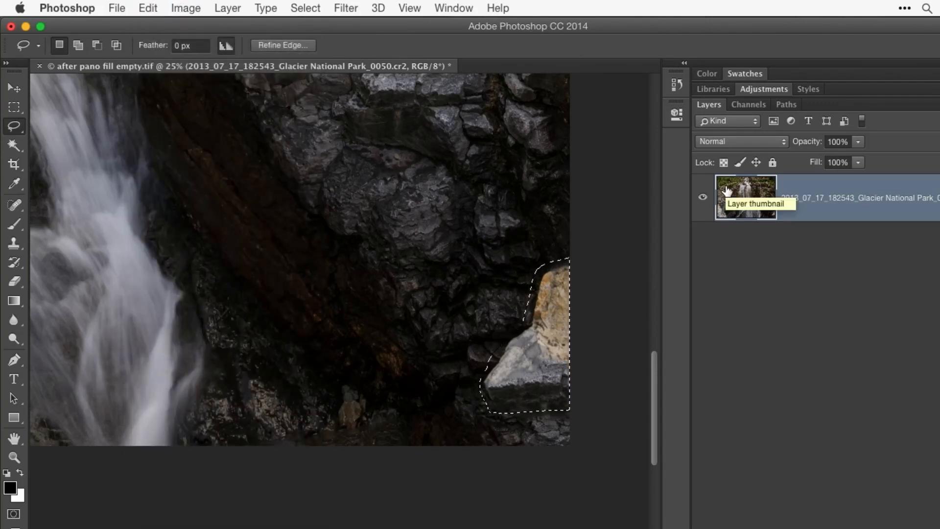
pyautogui.hotkey('shift', 'BackSpace')
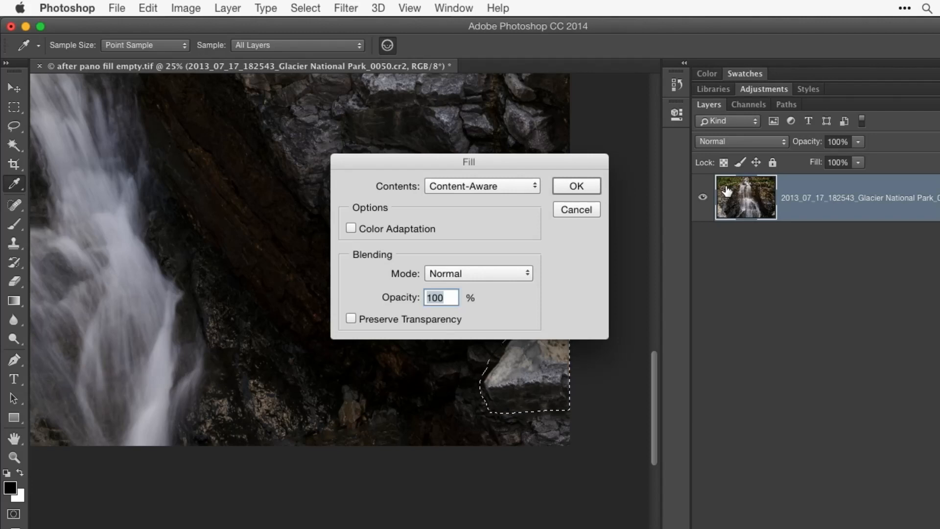
pyautogui.press('Escape')
pyautogui.press('l')
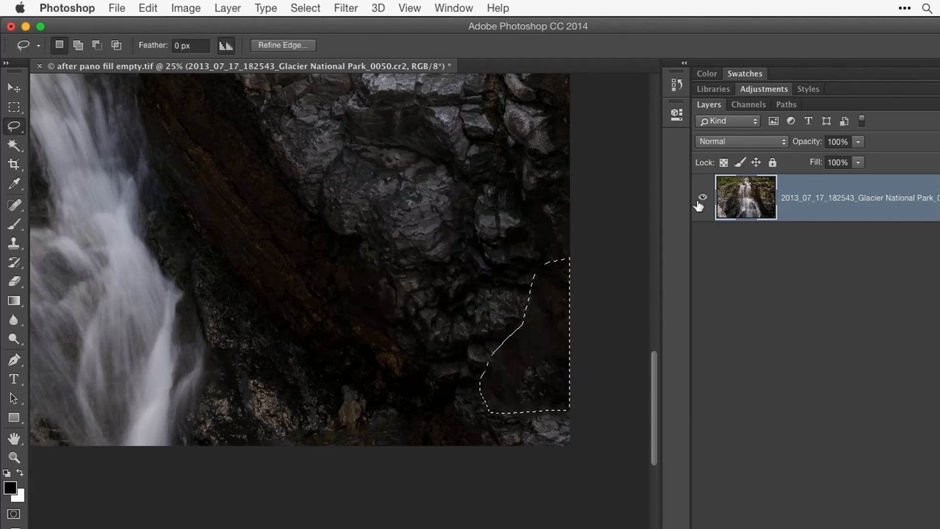
pyautogui.press('super+d')
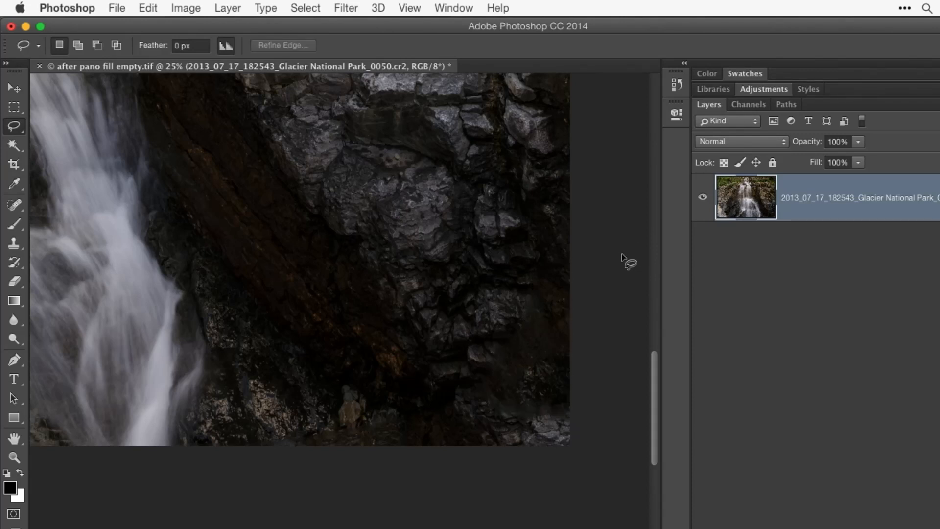
# Step: Lasso the leftover gray rock patch in the photo's lower-right corner, fill it with Content-Aware, and deselect
pyautogui.moveTo(600, 419)
pyautogui.mouseDown()
pyautogui.moveTo(547, 402)
pyautogui.moveTo(503, 411)
pyautogui.moveTo(497, 435)
pyautogui.moveTo(518, 468)
pyautogui.moveTo(594, 455)
pyautogui.moveTo(591, 419)
pyautogui.mouseUp()
pyautogui.hotkey('shift', 'BackSpace')
pyautogui.press('Return')
pyautogui.click(547, 282)
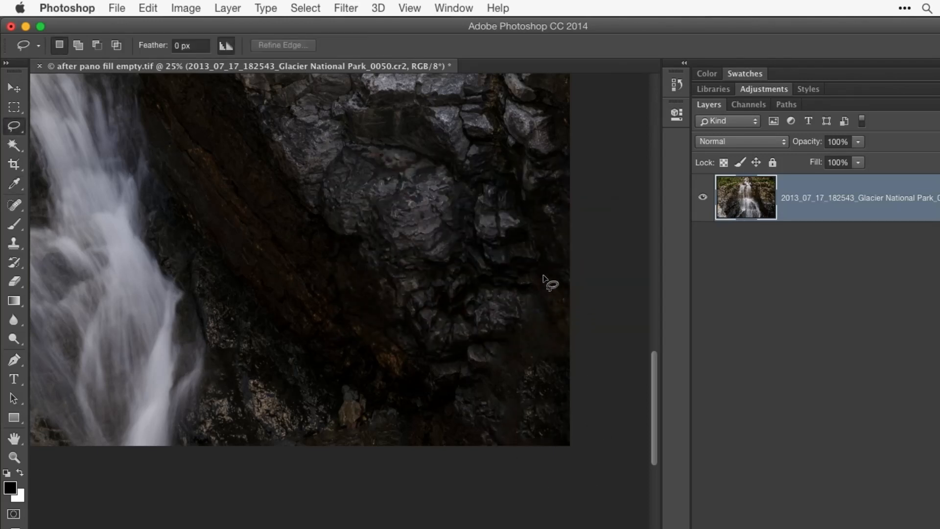
# Step: Lasso the blurry gray rock patch below the small green plant at the photo's right edge, fill it with Content-Aware, and deselect
pyautogui.scroll(10, 371, 311)
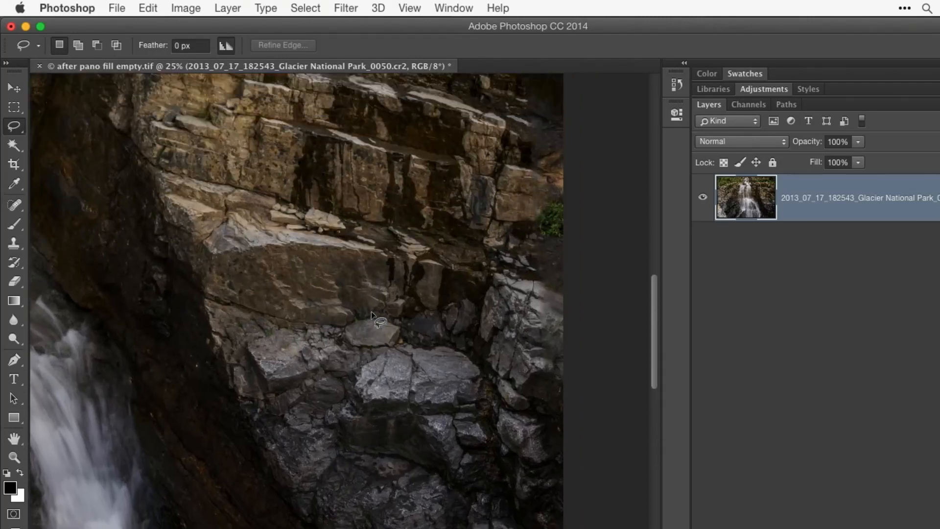
pyautogui.scroll(1, 371, 311)
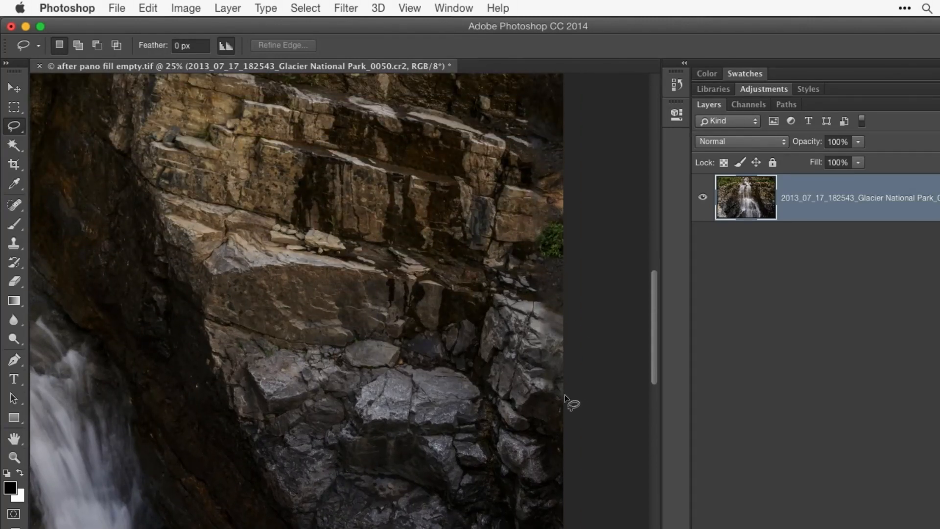
pyautogui.moveTo(539, 375)
pyautogui.mouseDown()
pyautogui.moveTo(532, 271)
pyautogui.moveTo(569, 258)
pyautogui.moveTo(610, 375)
pyautogui.mouseUp()
pyautogui.hotkey('shift', 'BackSpace')
pyautogui.press('Return')
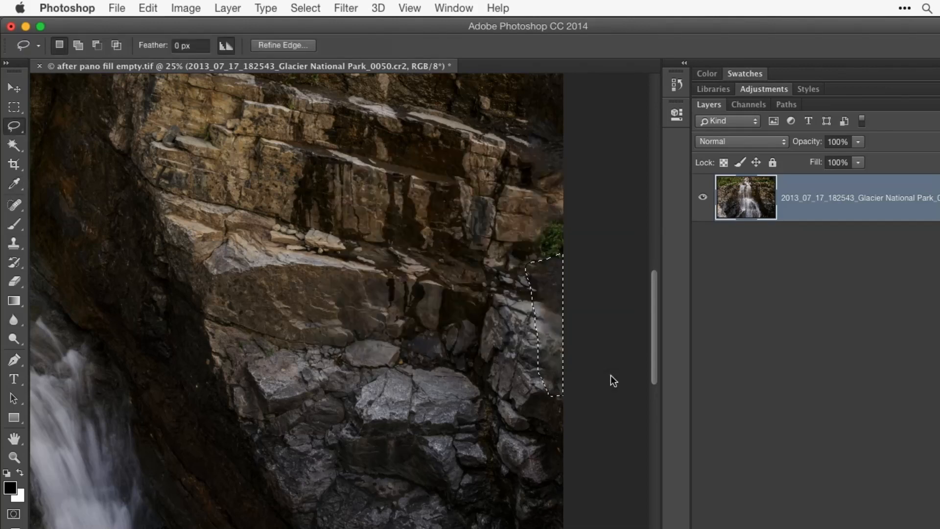
pyautogui.press('super+d')
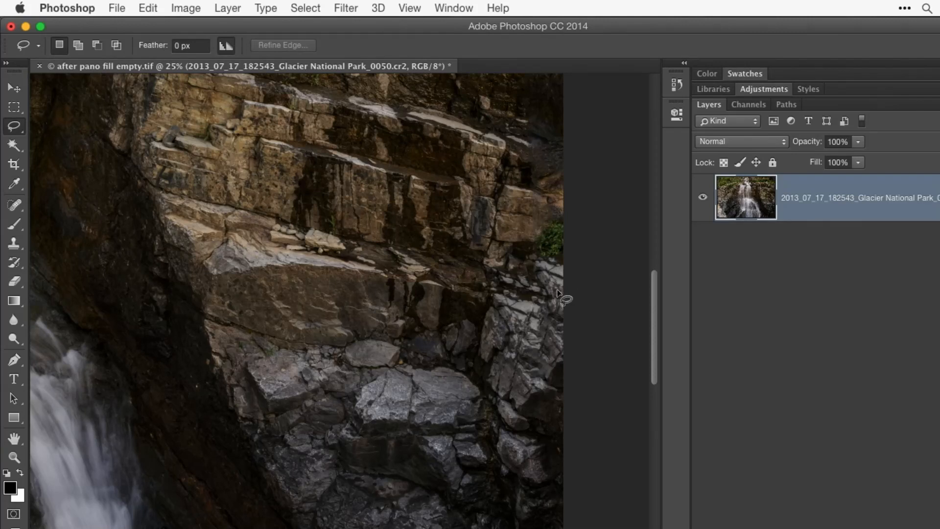
# Step: Lasso the repeated rock ledge at the photo's upper right edge, below the grassy slope, fill it with Content-Aware, and deselect
pyautogui.scroll(5, 598, 163)
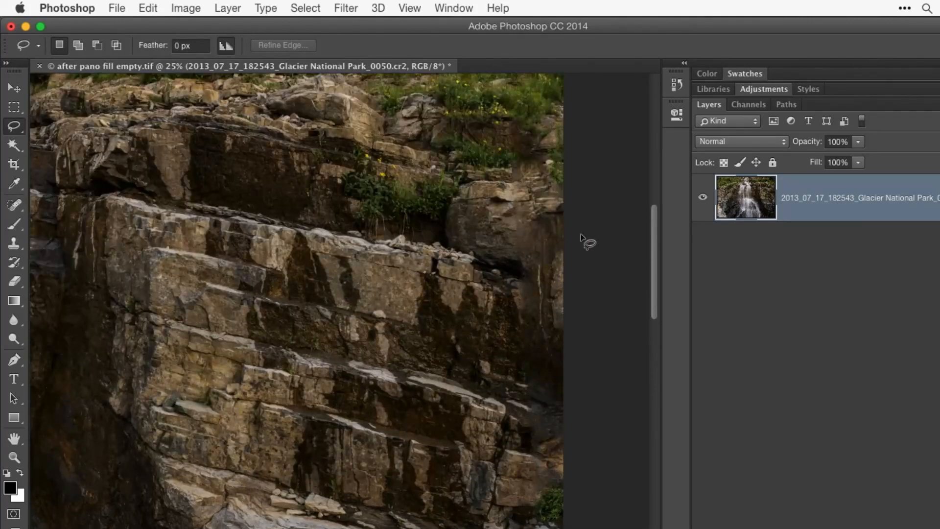
pyautogui.scroll(3, 553, 250)
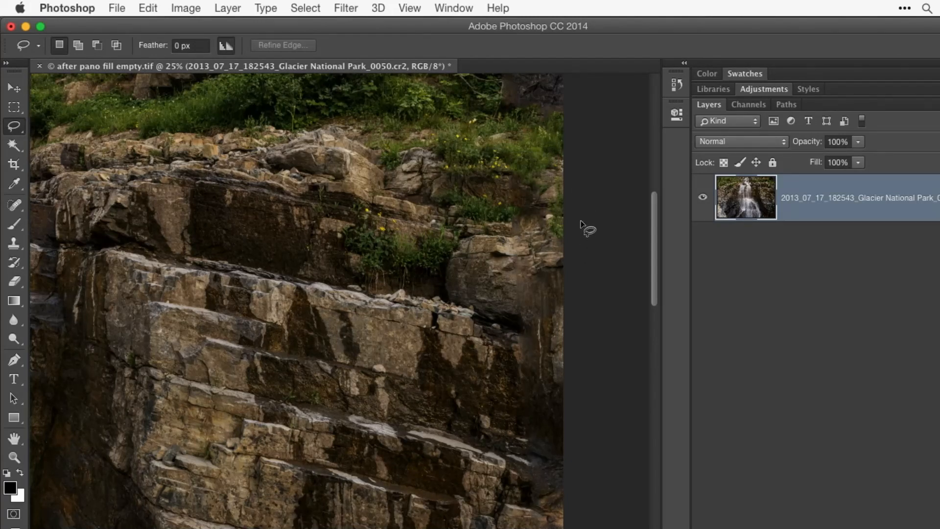
pyautogui.moveTo(581, 199); pyautogui.dragTo(553, 177)
pyautogui.moveTo(518, 222)
pyautogui.mouseDown()
pyautogui.moveTo(504, 277)
pyautogui.moveTo(571, 294)
pyautogui.moveTo(604, 227)
pyautogui.mouseUp()
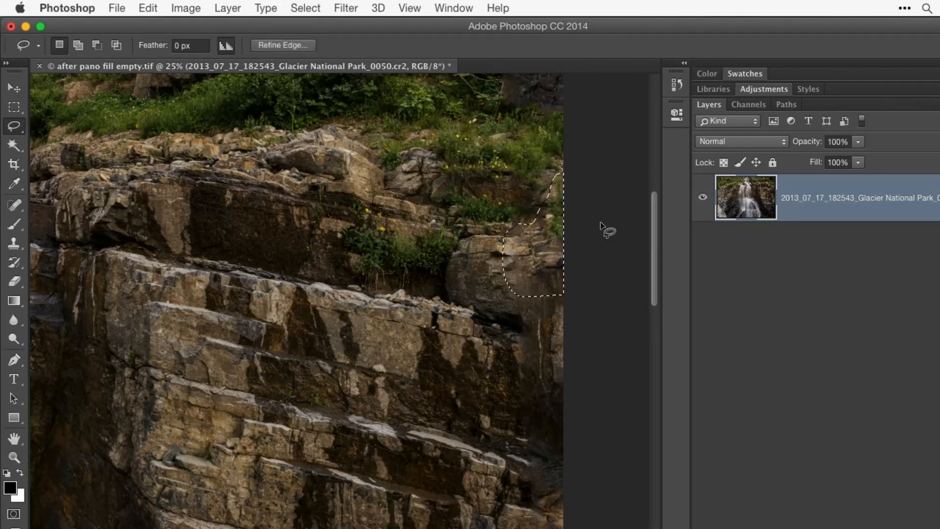
pyautogui.hotkey('shift', 'BackSpace')
pyautogui.press('Return')
pyautogui.press('super+d')
# Step: Lasso the leftover boulder area beside the yellow-flowered plants, replace it with a Content-Aware fill, and deselect
pyautogui.moveTo(515, 238)
pyautogui.mouseDown()
pyautogui.moveTo(455, 232)
pyautogui.moveTo(443, 280)
pyautogui.moveTo(452, 295)
pyautogui.moveTo(488, 296)
pyautogui.moveTo(525, 277)
pyautogui.moveTo(517, 238)
pyautogui.mouseUp()
pyautogui.hotkey('shift', 'BackSpace')
pyautogui.press('Return')
pyautogui.press('super+d')
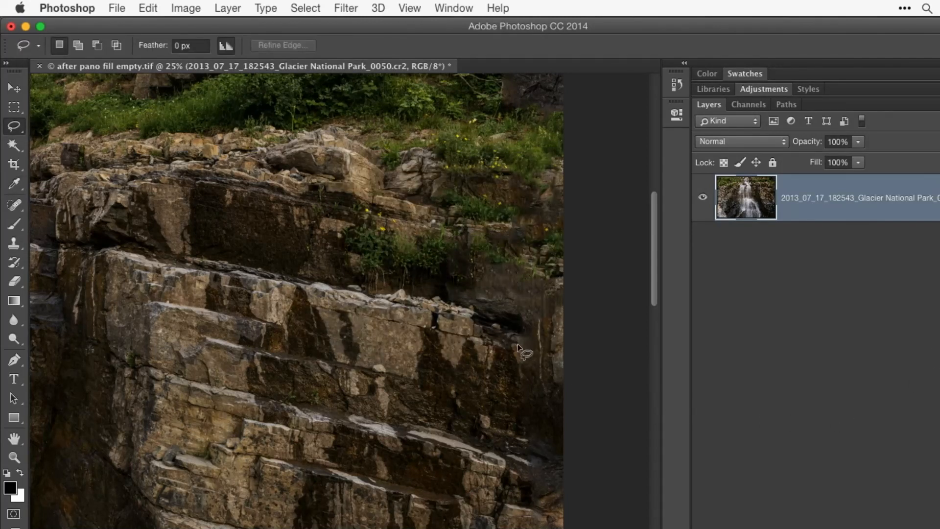
# Step: Check the panorama's upper edge and the whole frame for remaining flaws, and close the document
pyautogui.scroll(5, 633, 223)
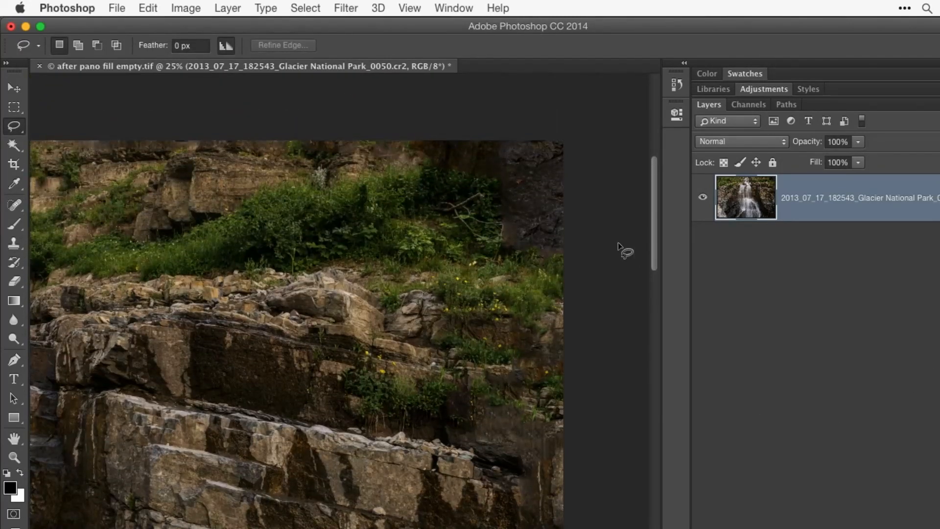
pyautogui.hscroll(-6, 272, 258)
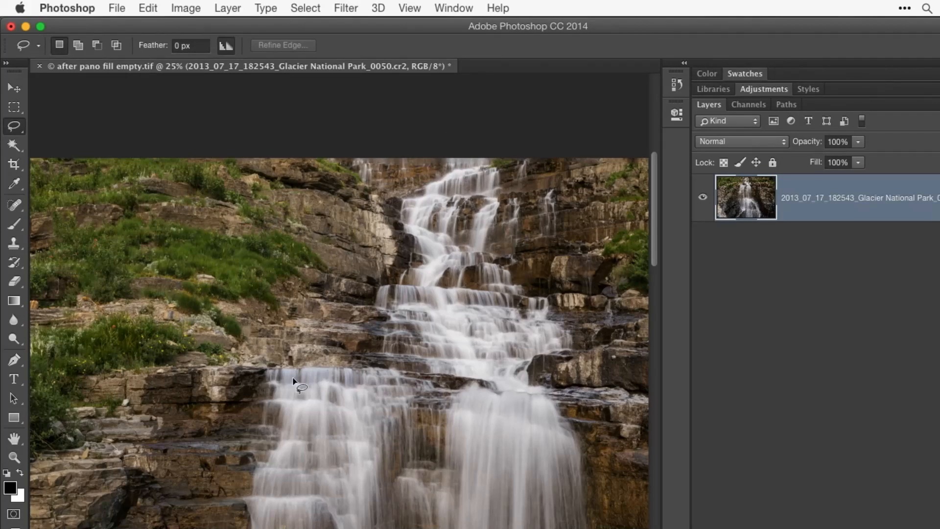
pyautogui.hscroll(-10, 296, 388)
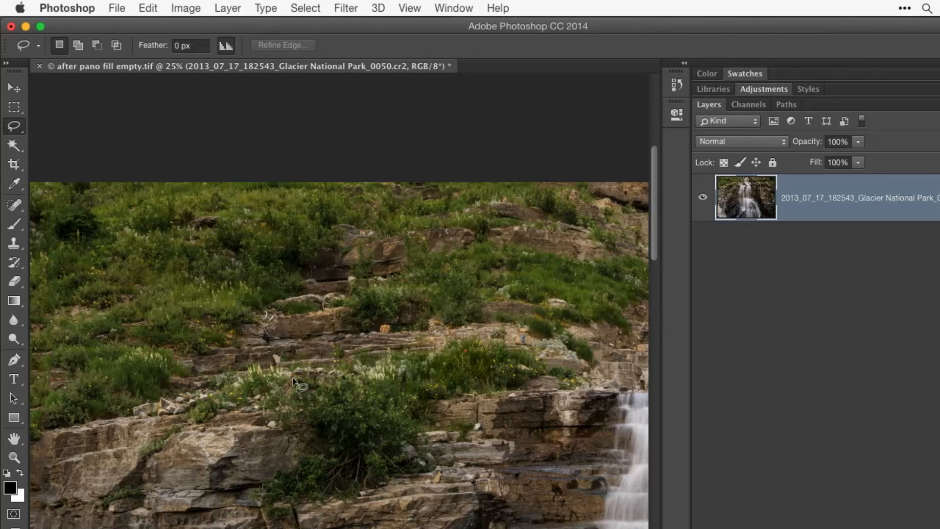
pyautogui.hscroll(-5, 342, 280)
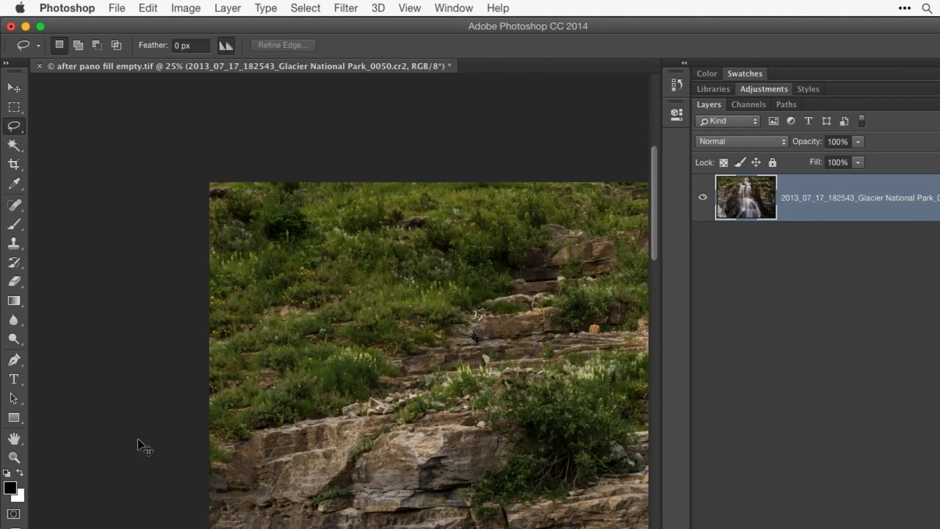
pyautogui.press('super+0')
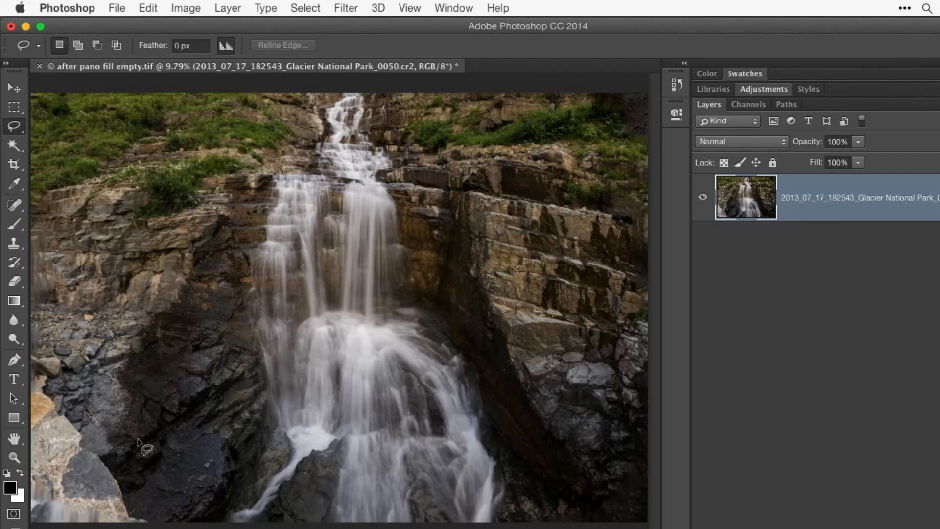
pyautogui.press('super+w')
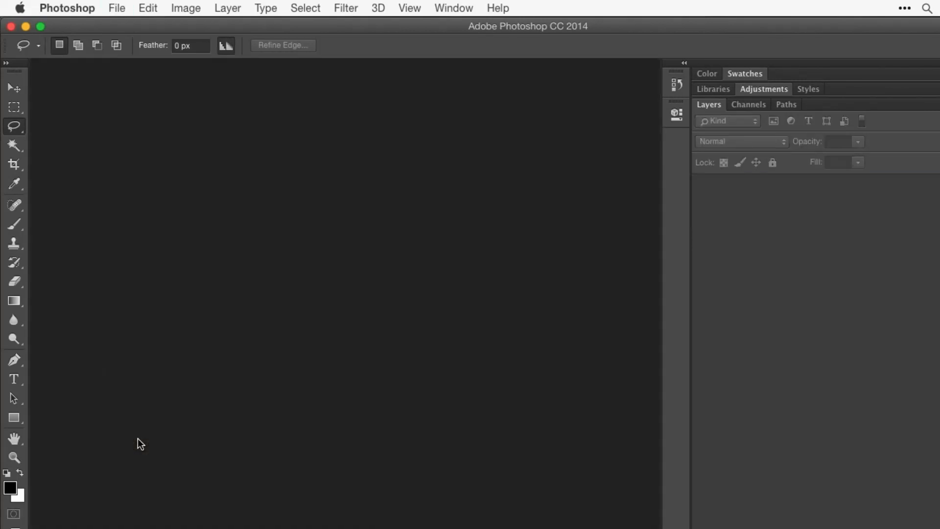
# Step: Open the raw photo Fill empty non pano.cr2 in Camera Raw and display its Lens Corrections settings
pyautogui.press('super+Tab')
pyautogui.doubleClick(586, 169)
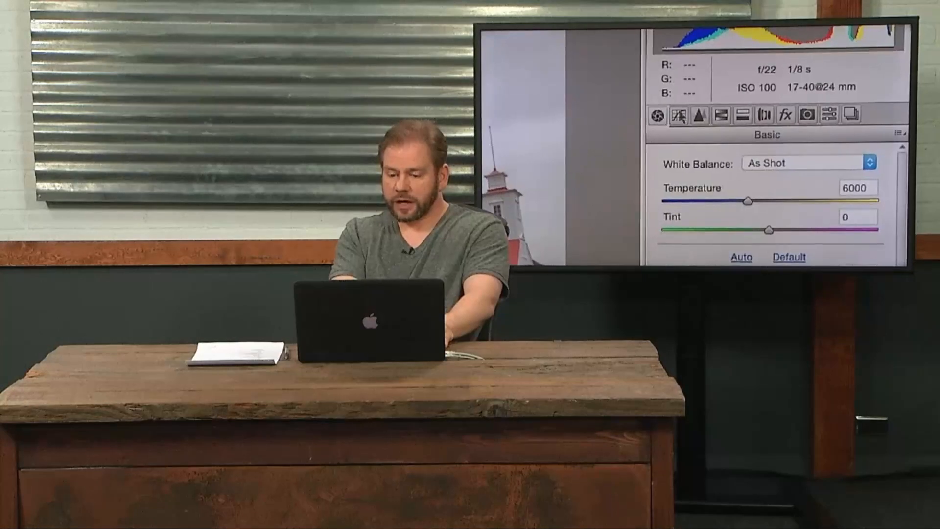
pyautogui.click(765, 113)
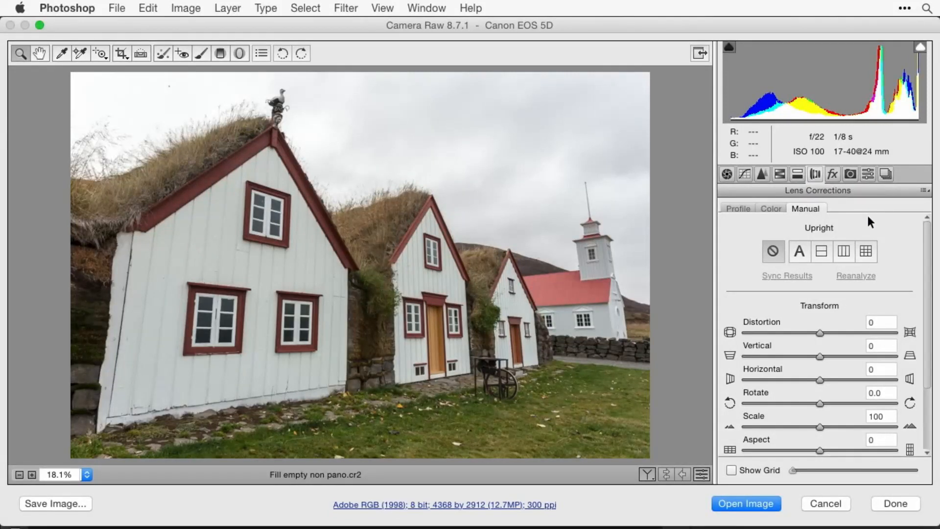
# Step: Compare the photo with lens profile corrections disabled and enabled, leaving them enabled
pyautogui.click(733, 210)
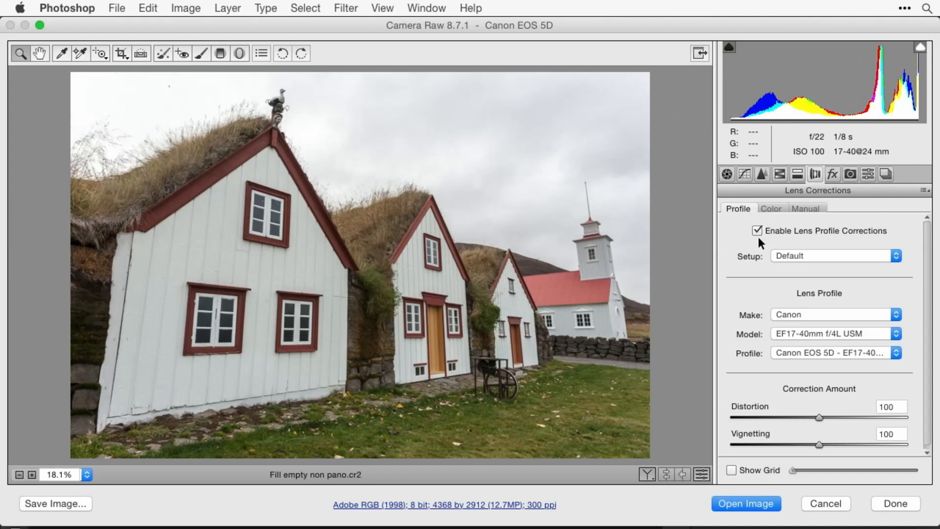
pyautogui.click(758, 229)
pyautogui.click(758, 229)
# Step: Try the Auto and Vertical Upright perspective corrections on the turf house photo, alternating between them to compare
pyautogui.click(814, 210)
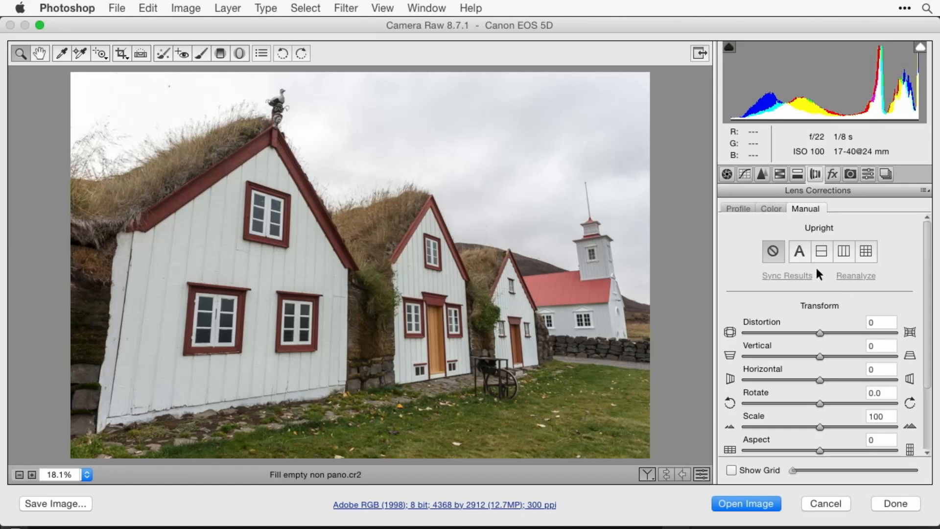
pyautogui.click(792, 249)
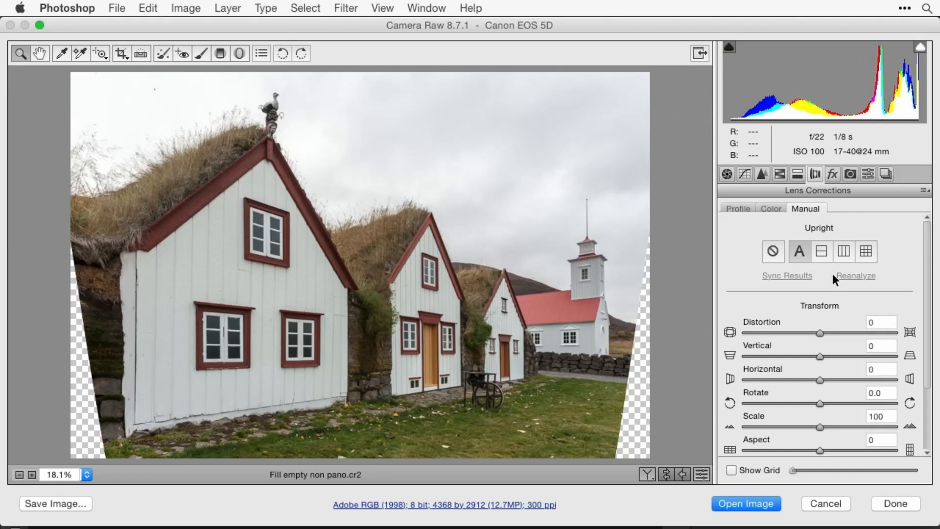
pyautogui.click(845, 248)
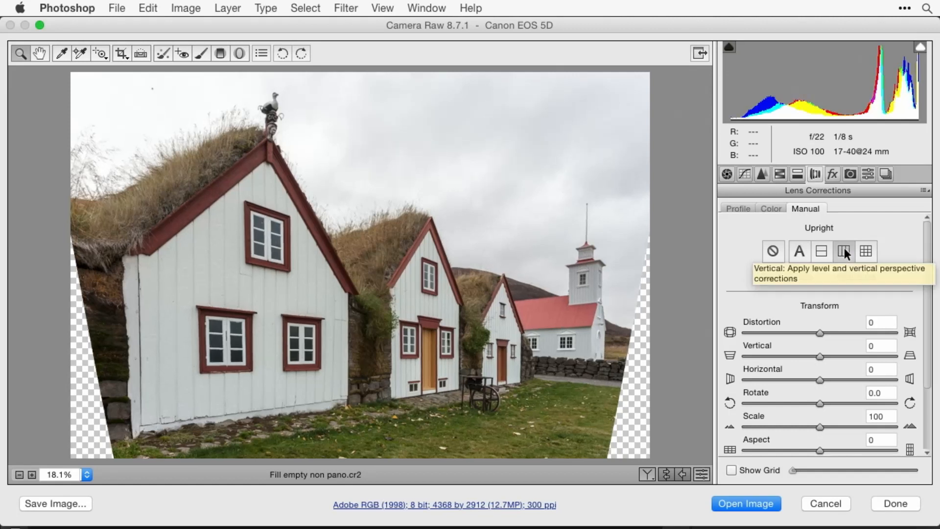
pyautogui.click(796, 248)
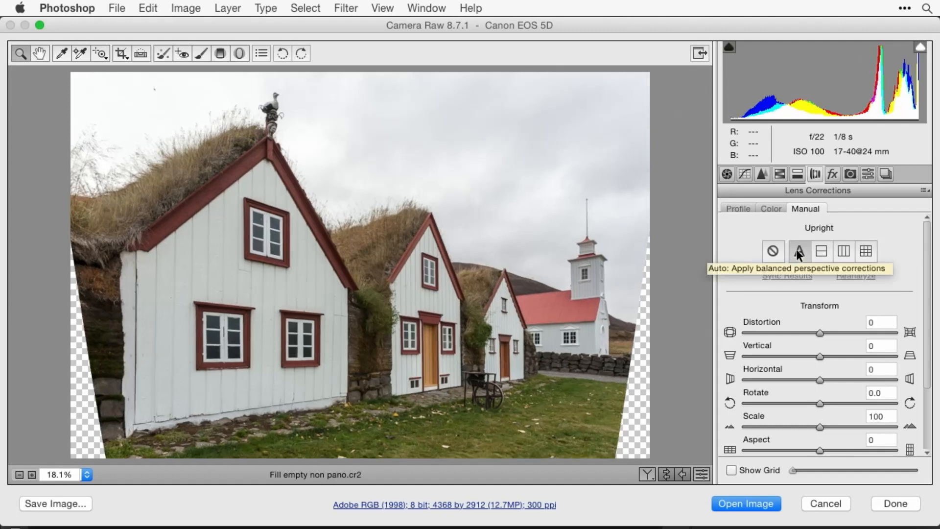
pyautogui.click(843, 249)
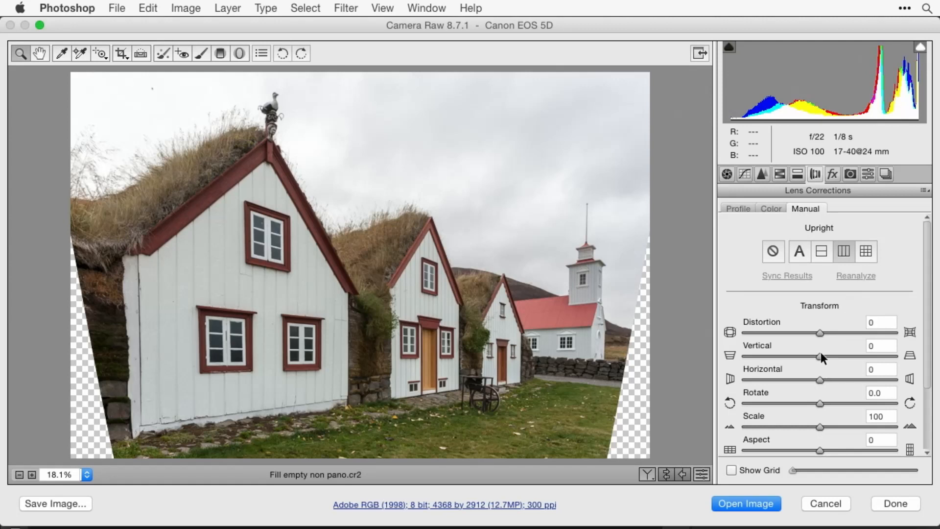
# Step: Overlay a finer grid to compare the Vertical and Auto Upright corrections, settle on Auto, and hide the grid
pyautogui.click(730, 471)
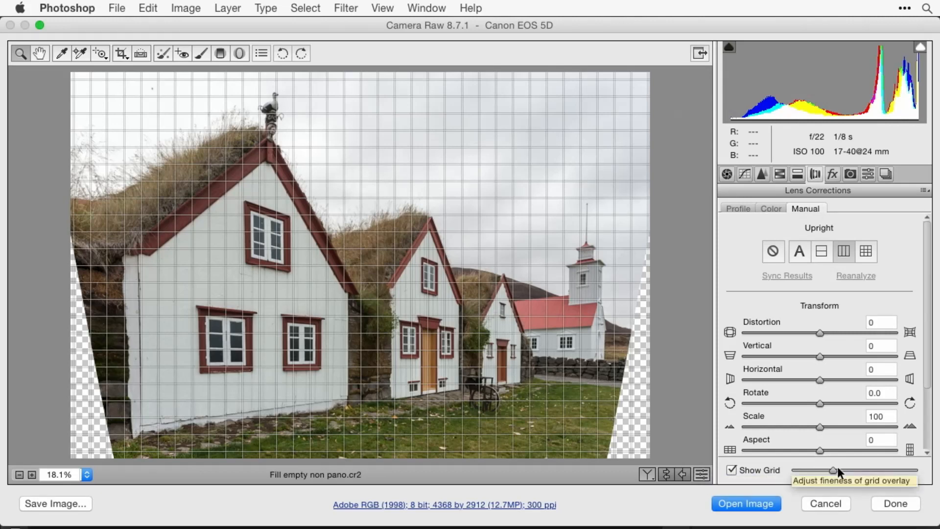
pyautogui.moveTo(832, 468)
pyautogui.mouseDown()
pyautogui.moveTo(856, 469)
pyautogui.moveTo(838, 469)
pyautogui.mouseUp()
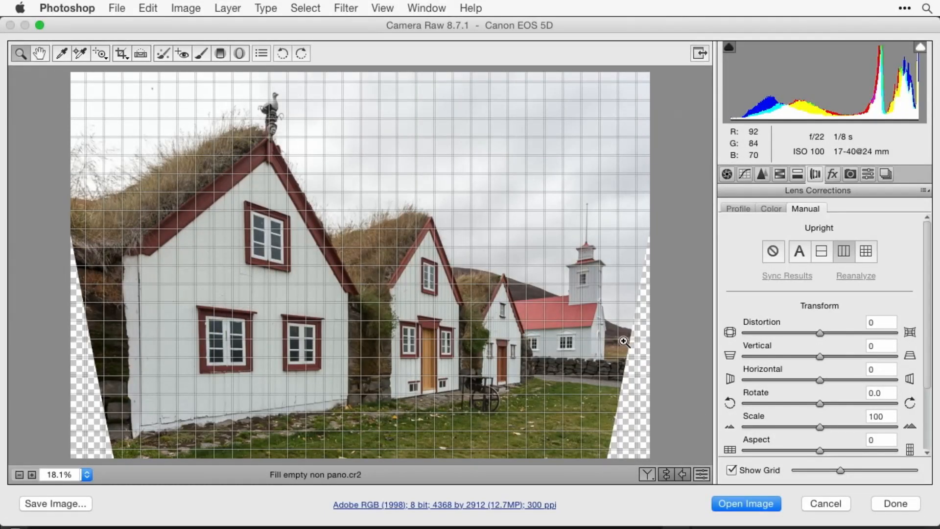
pyautogui.click(794, 248)
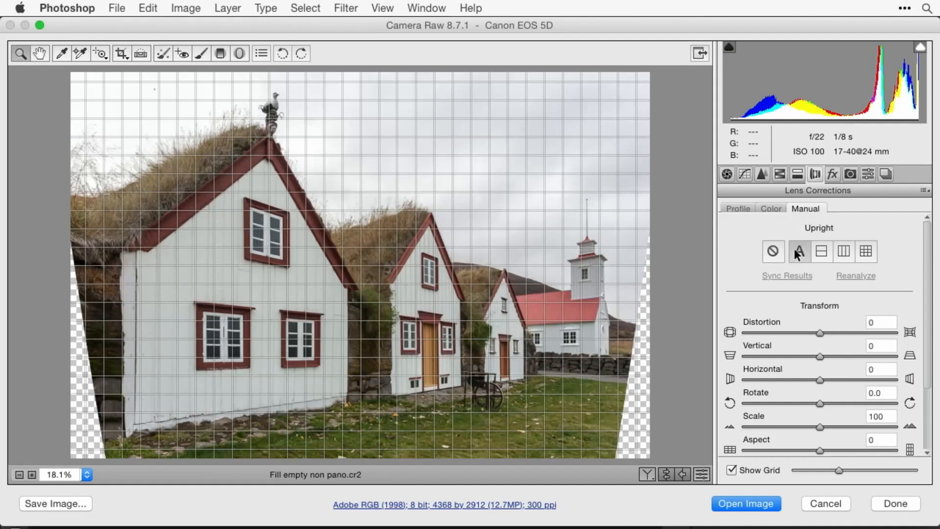
pyautogui.click(844, 254)
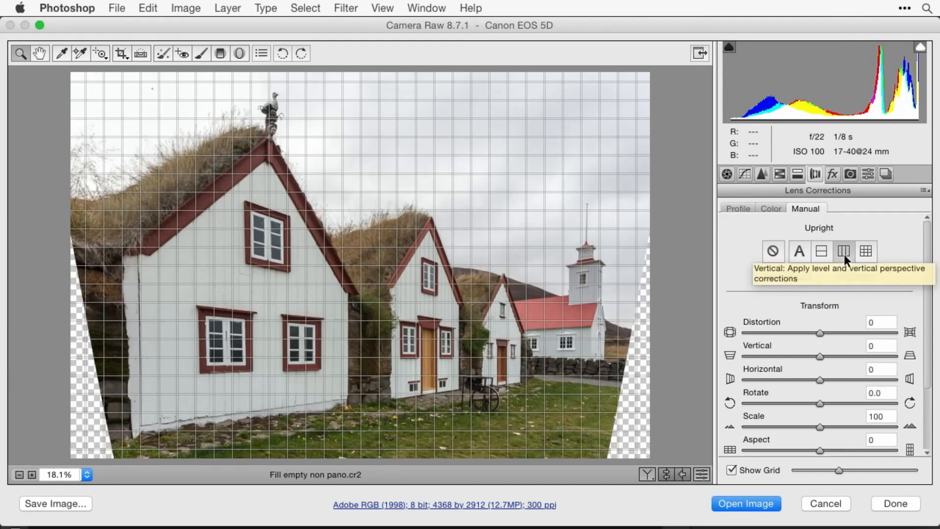
pyautogui.click(796, 250)
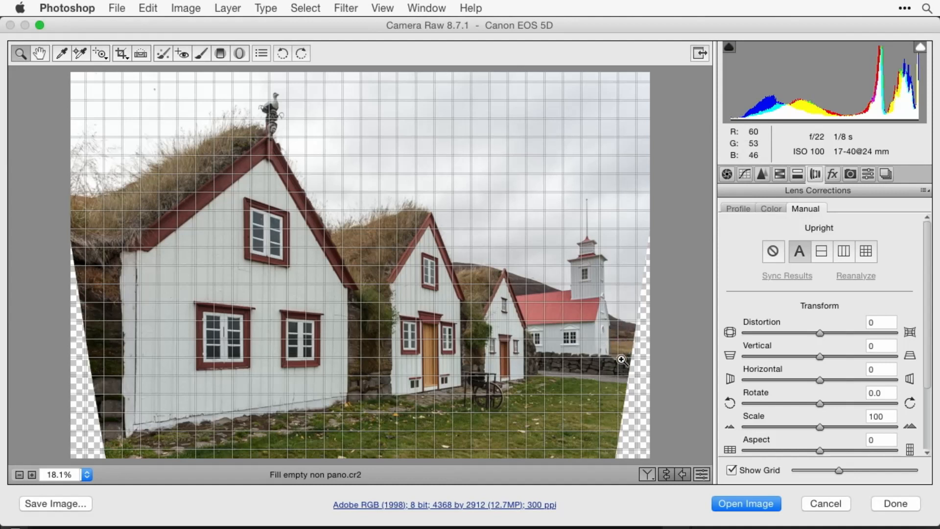
pyautogui.click(840, 249)
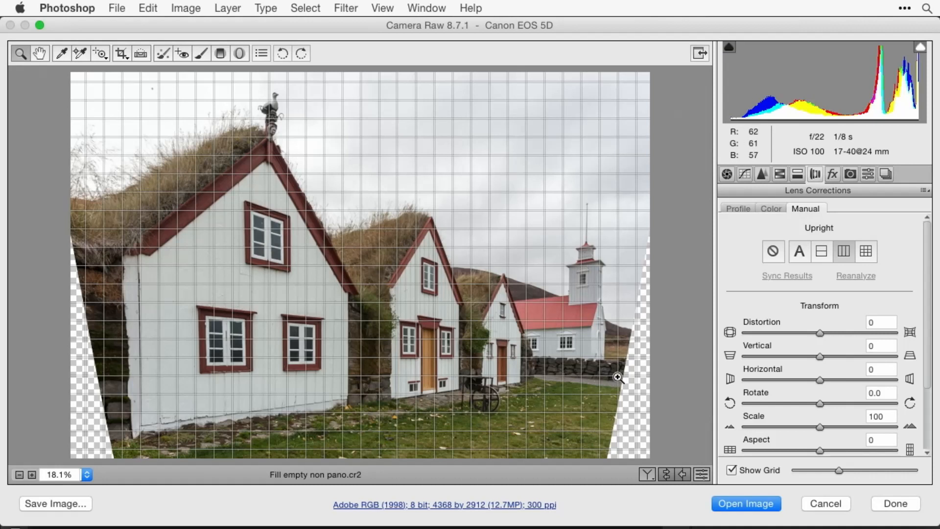
pyautogui.click(800, 252)
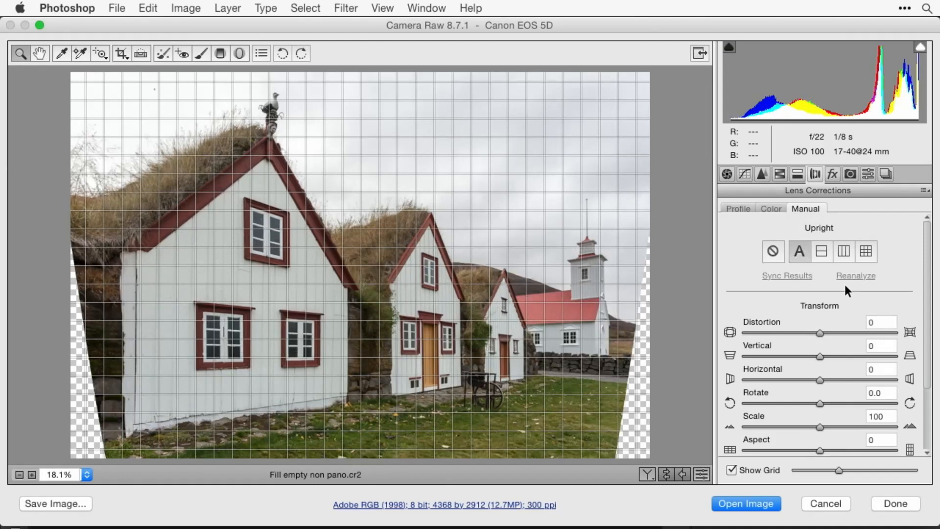
pyautogui.click(732, 470)
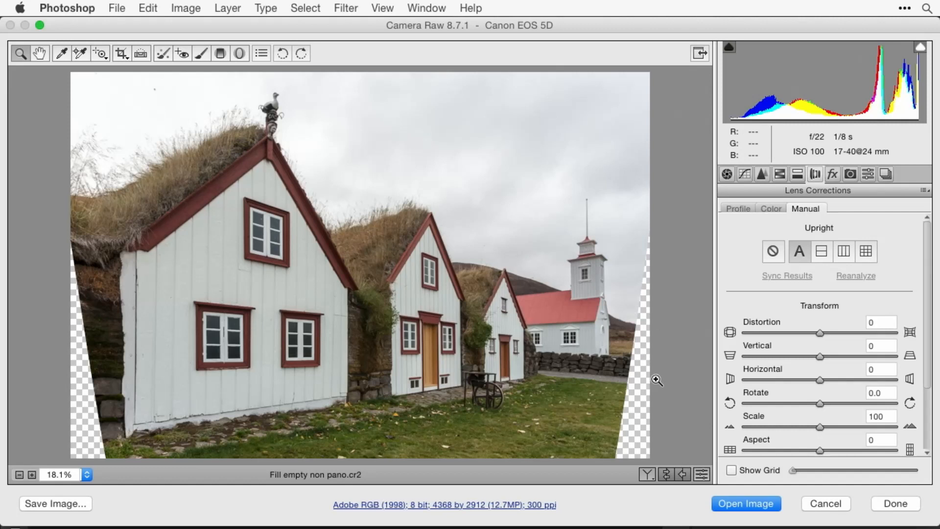
# Step: Crop the photo to about 3892 by 2292 pixels, excluding the transparent wedges in the lower corners and most of the grass
pyautogui.click(123, 54)
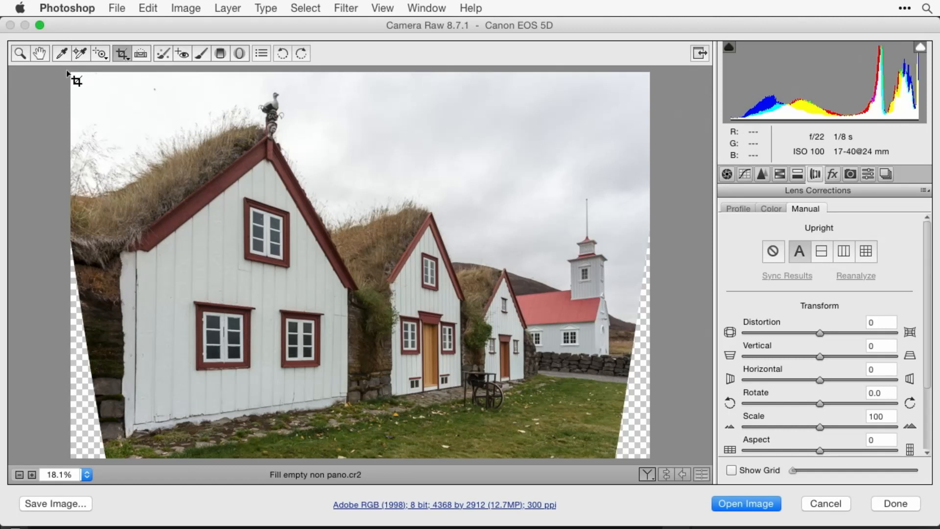
pyautogui.moveTo(68, 74); pyautogui.dragTo(717, 468)
pyautogui.moveTo(650, 265); pyautogui.dragTo(630, 265)
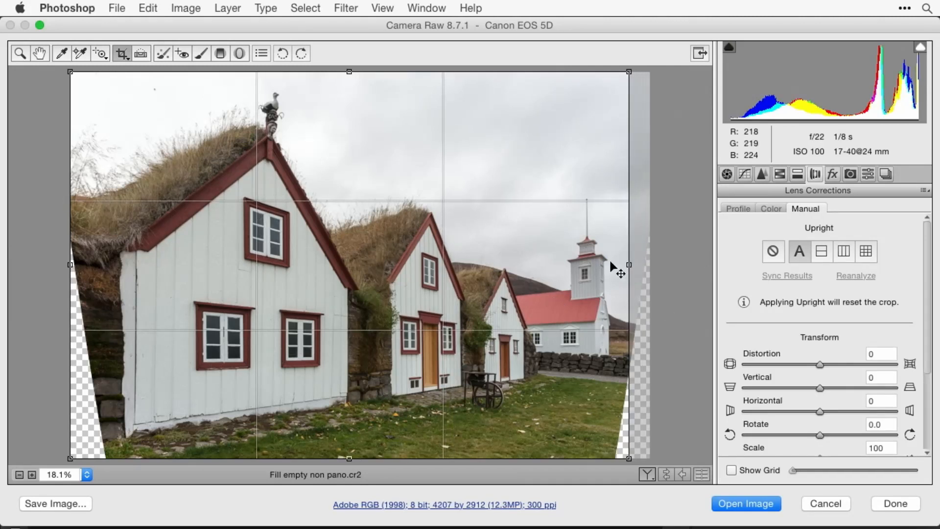
pyautogui.moveTo(70, 265); pyautogui.dragTo(108, 265)
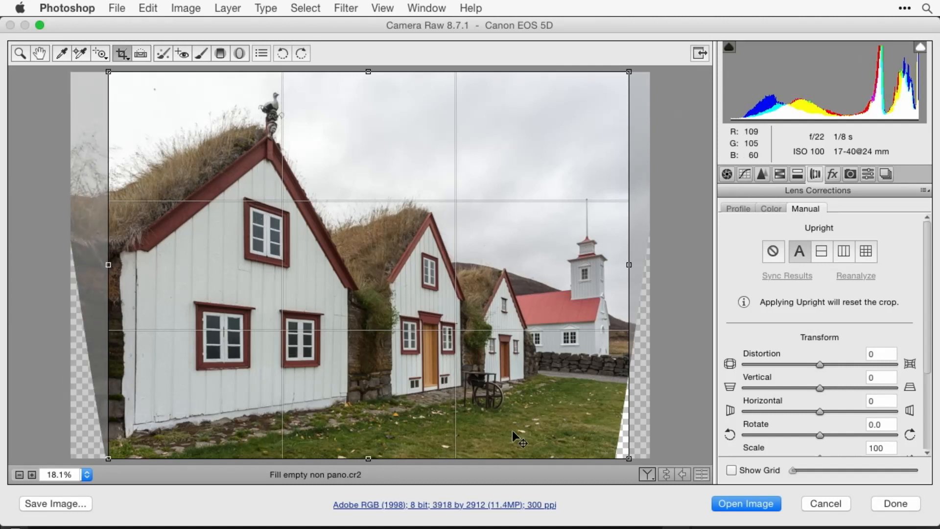
pyautogui.moveTo(623, 455); pyautogui.dragTo(626, 375)
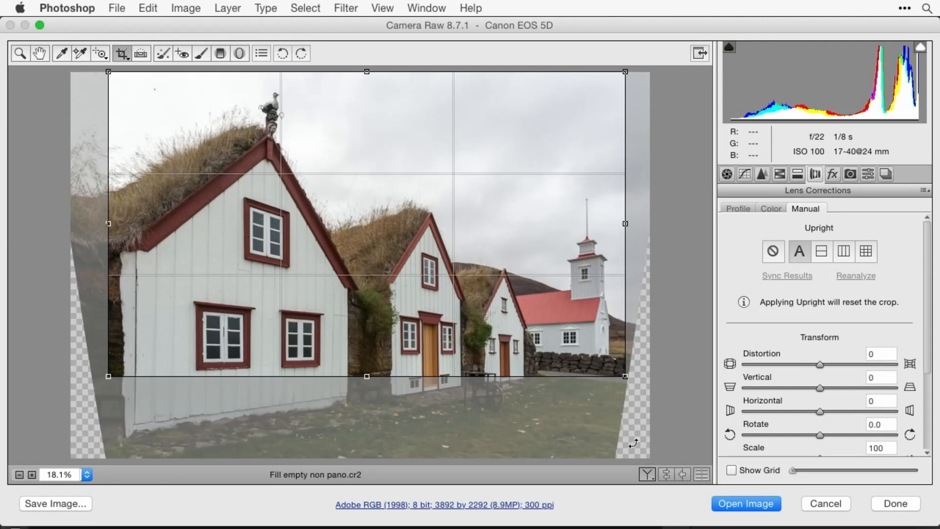
# Step: Clear the photo's crop and open the full uncropped image from Camera Raw in Photoshop
pyautogui.click(122, 50)
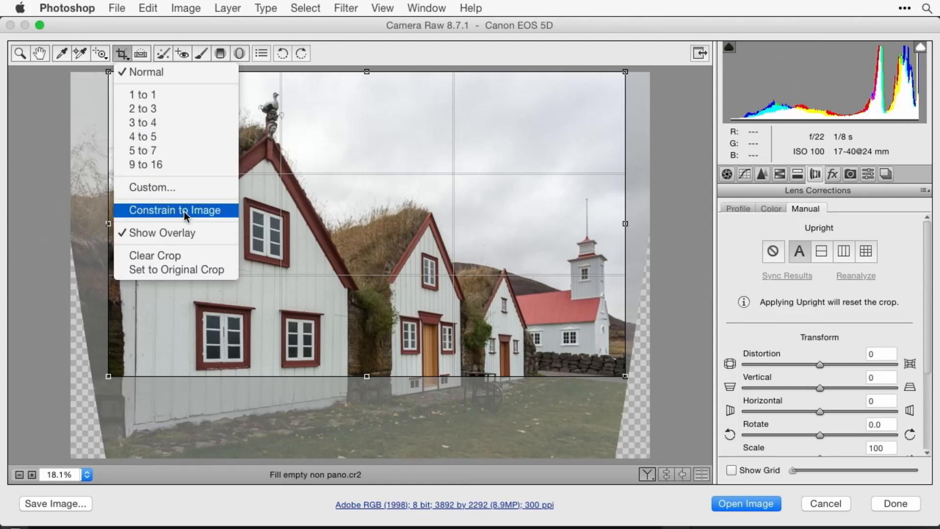
pyautogui.click(190, 254)
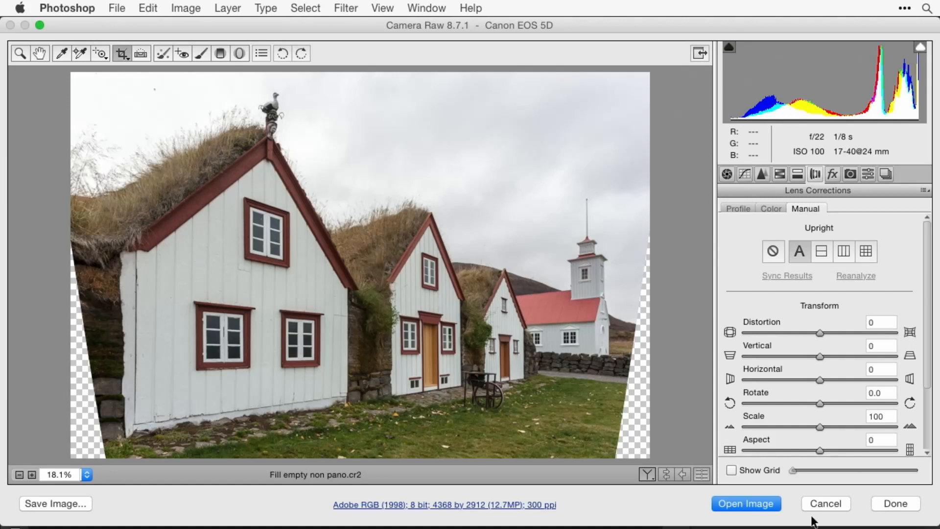
pyautogui.click(747, 503)
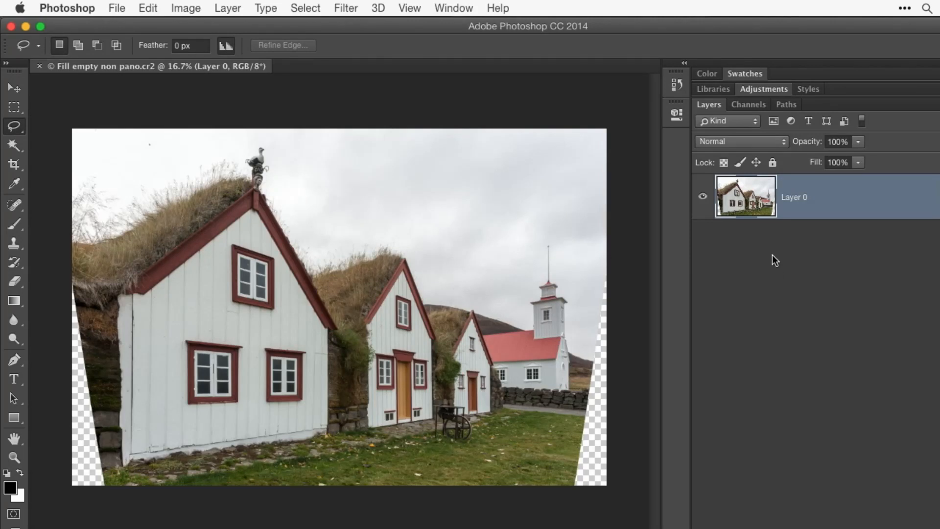
# Step: Select the transparent wedges in both lower corners by inverting the layer's outline selection, and expand the selection by 1 pixel
pyautogui.keyDown('super'); pyautogui.click(757, 201); pyautogui.keyUp('super')
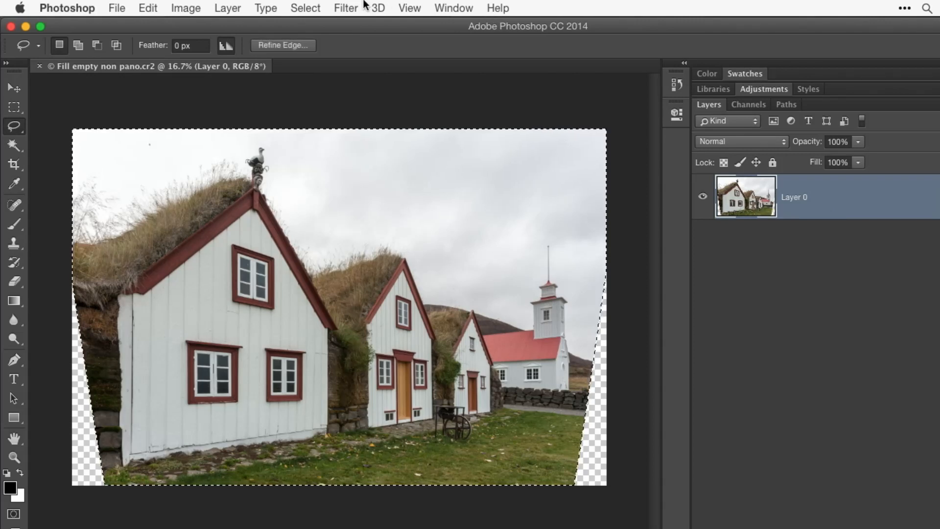
pyautogui.click(304, 8)
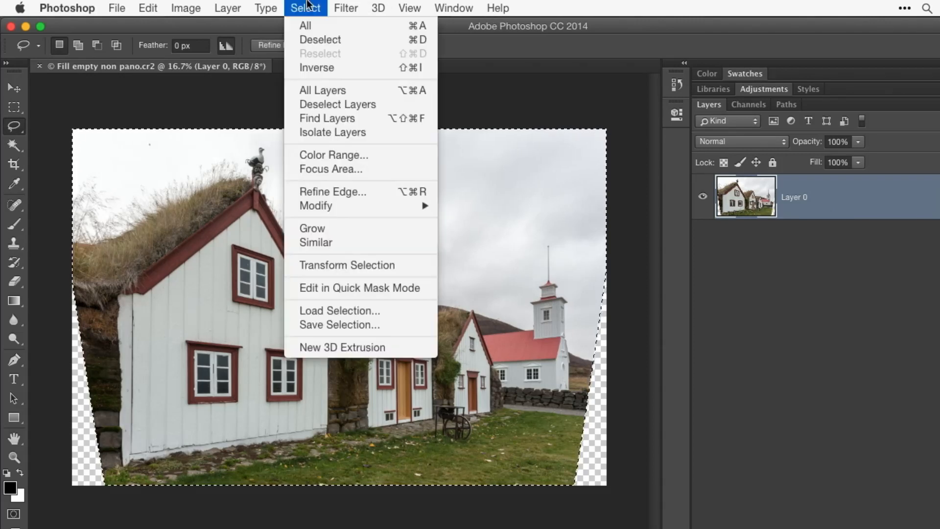
pyautogui.click(318, 68)
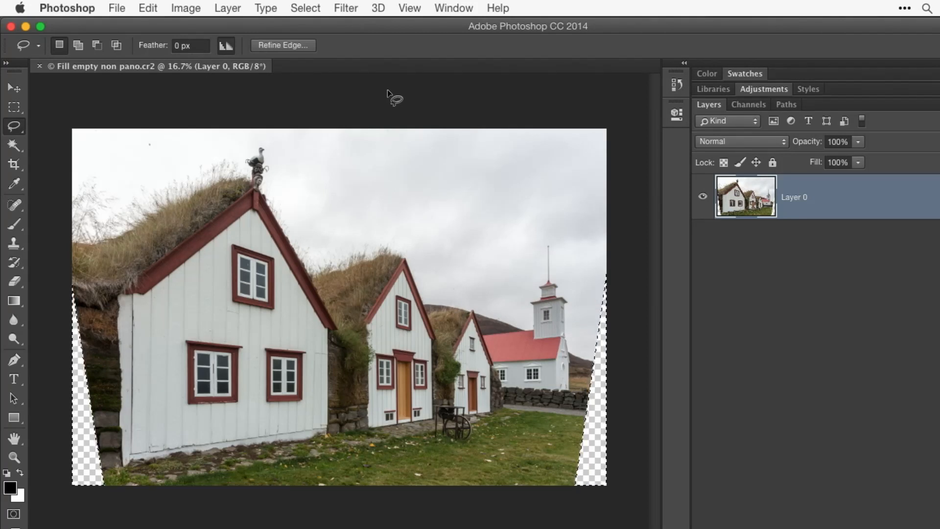
pyautogui.click(307, 6)
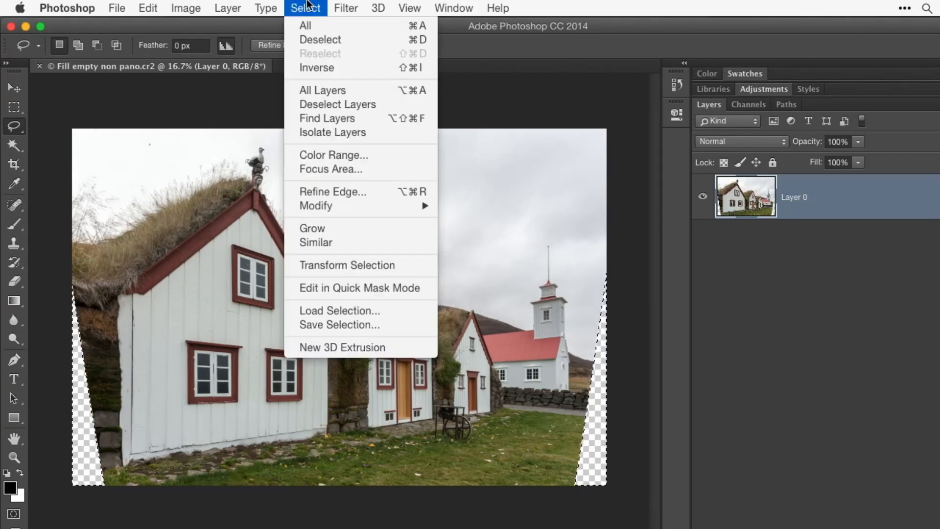
pyautogui.moveTo(339, 206)
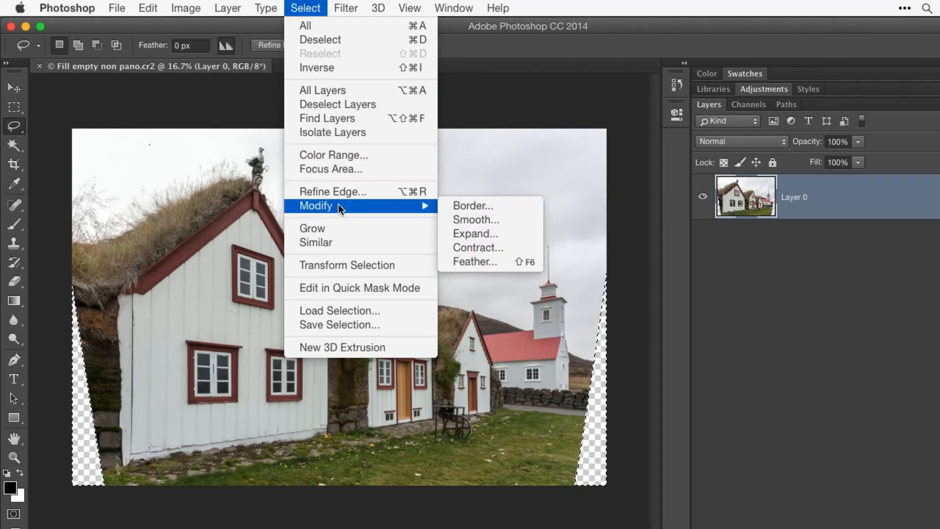
pyautogui.click(479, 234)
pyautogui.write('1')
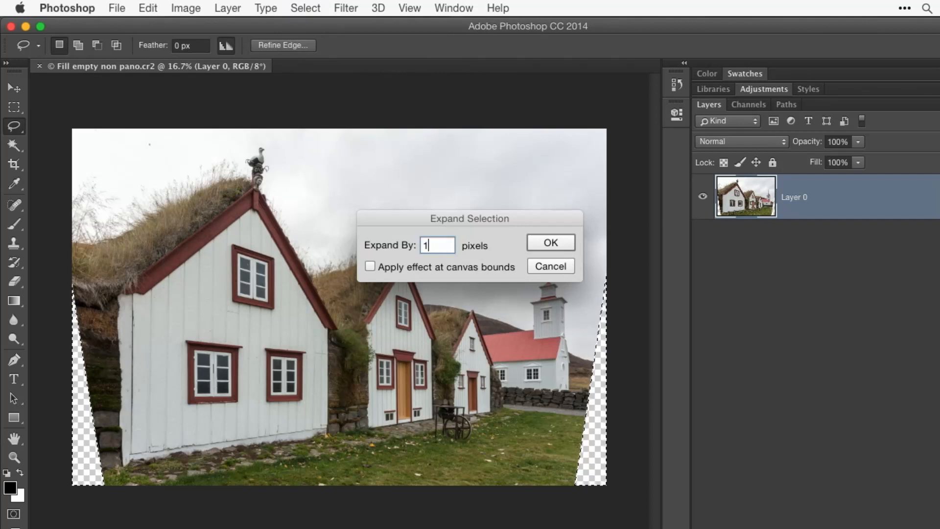
pyautogui.press('Return')
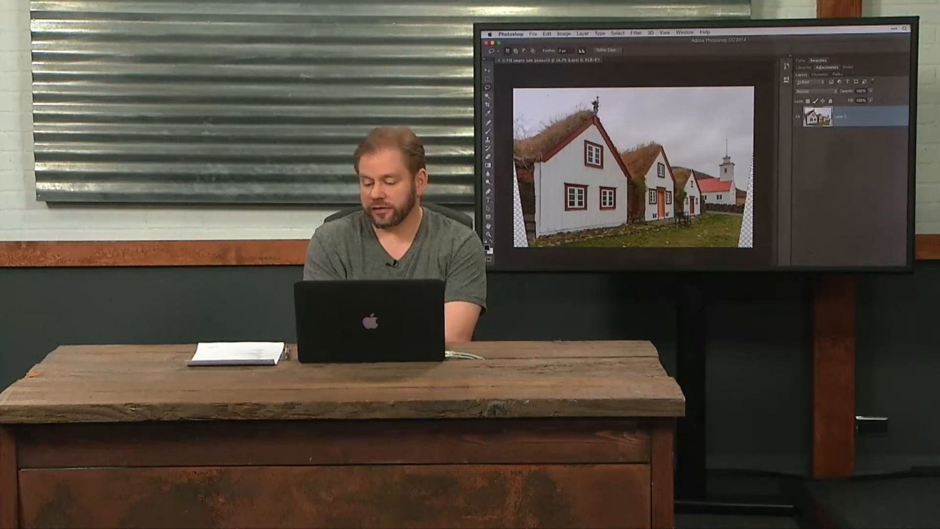
# Step: Fill the selected wedges using Content-Aware at 100% opacity with Preserve Transparency off, and deselect
pyautogui.hotkey('shift', 'BackSpace')
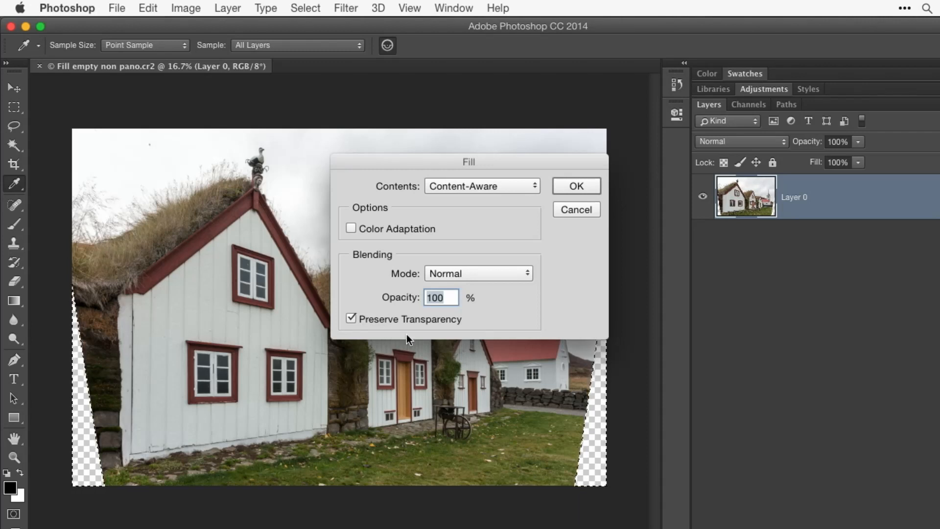
pyautogui.click(351, 319)
pyautogui.click(577, 185)
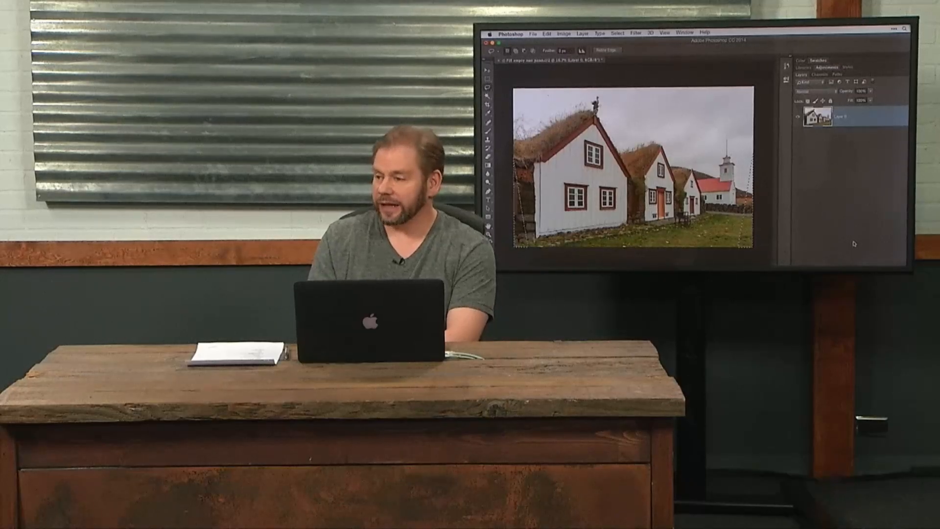
pyautogui.press('super+d')
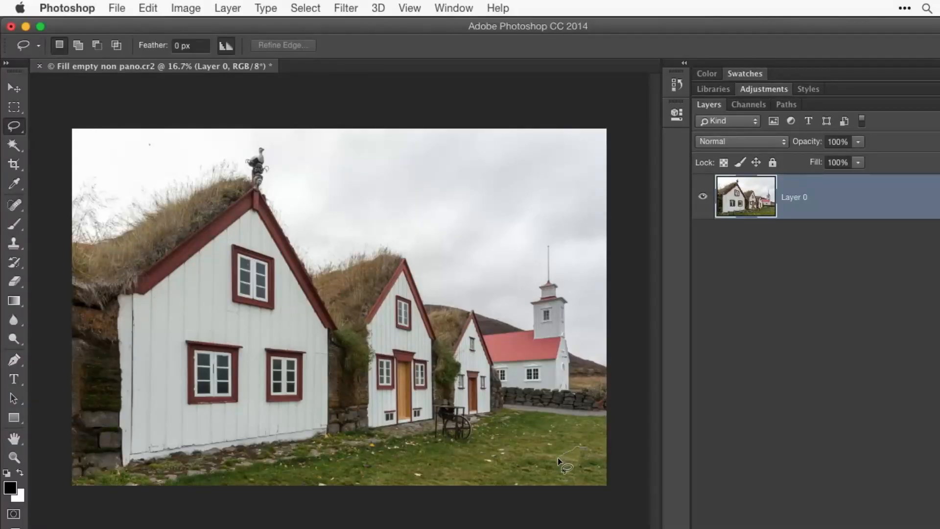
# Step: Lasso a small patch of grass near the photo's lower-right corner, refill it with Content-Aware, and deselect
pyautogui.moveTo(581, 472); pyautogui.dragTo(600, 465)
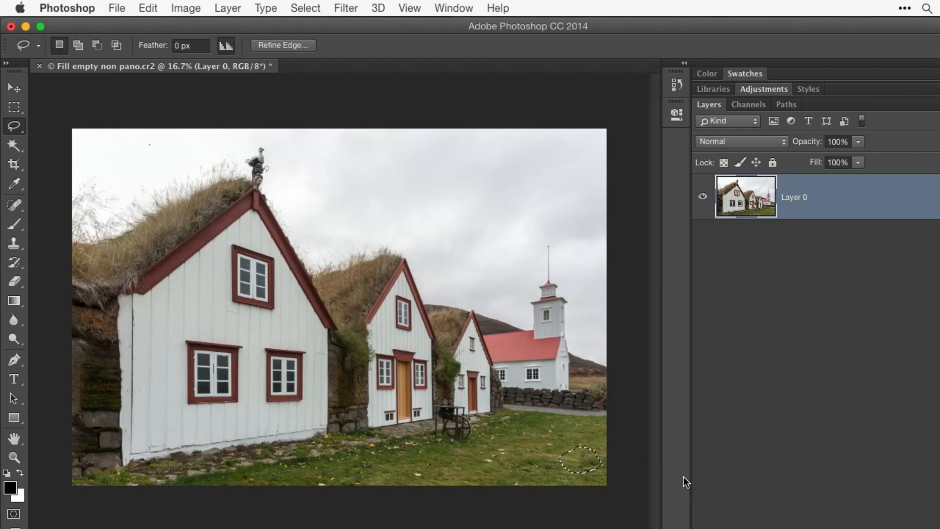
pyautogui.hotkey('shift', 'BackSpace')
pyautogui.press('Return')
pyautogui.press('super+d')
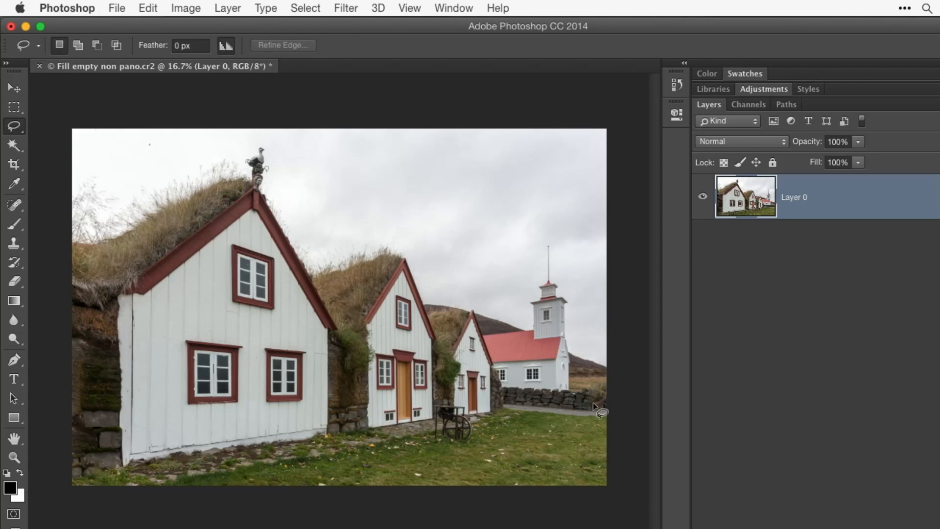
# Step: Lasso the red roof fragment at the right end of the stone wall, replace it with Content-Aware Fill, and deselect
pyautogui.click(607, 399)
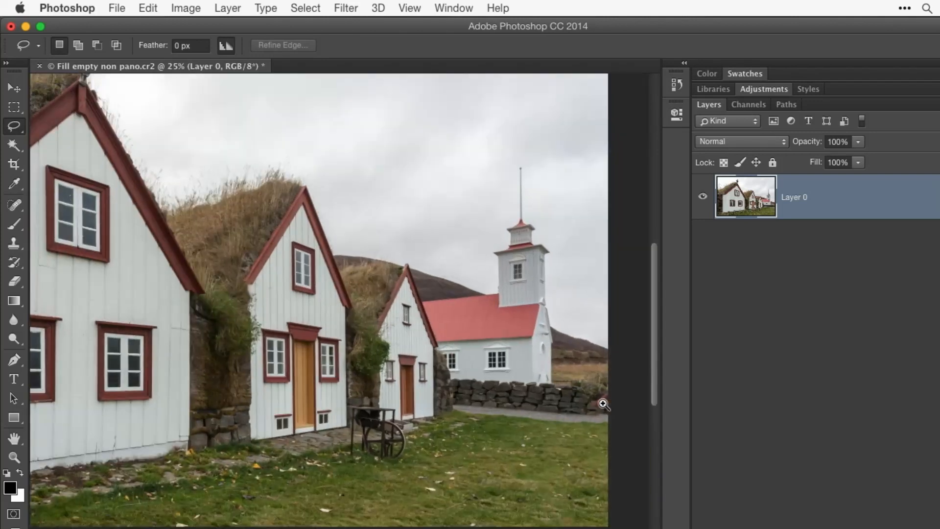
pyautogui.click(593, 407)
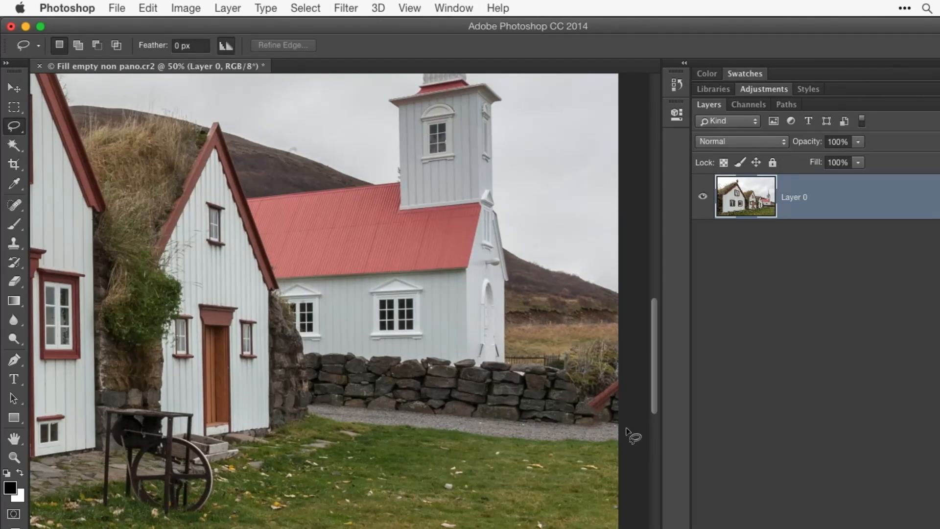
pyautogui.moveTo(587, 422)
pyautogui.mouseDown()
pyautogui.moveTo(574, 393)
pyautogui.moveTo(609, 367)
pyautogui.moveTo(640, 409)
pyautogui.moveTo(639, 443)
pyautogui.mouseUp()
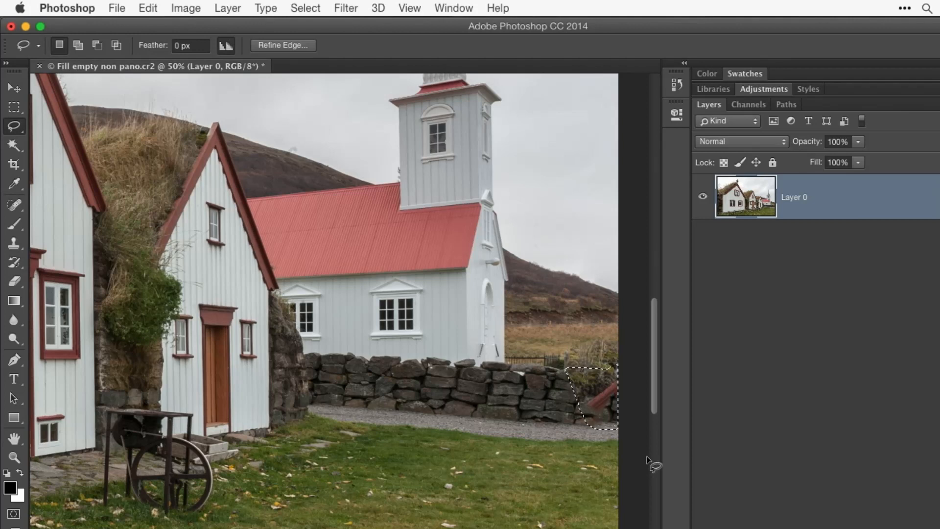
pyautogui.hotkey('shift', 'BackSpace')
pyautogui.press('Return')
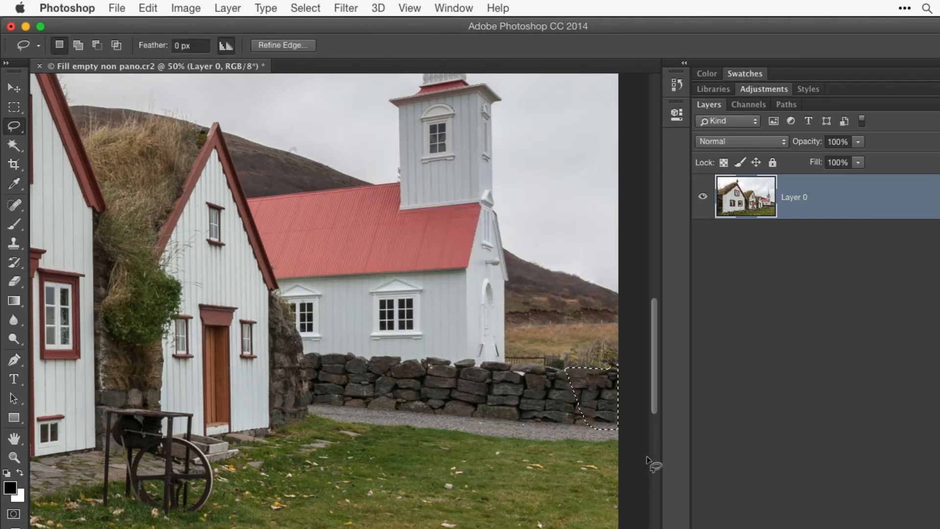
pyautogui.click(577, 445)
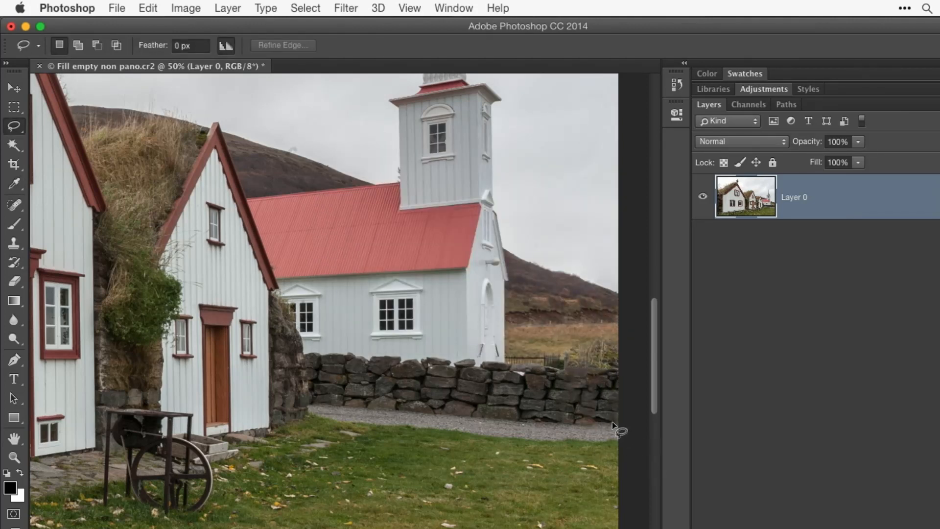
# Step: Lasso the base of the stone wall where it meets the path at the right edge, refill it with Content-Aware, and deselect
pyautogui.moveTo(586, 431)
pyautogui.mouseDown()
pyautogui.moveTo(633, 432)
pyautogui.moveTo(620, 415)
pyautogui.mouseUp()
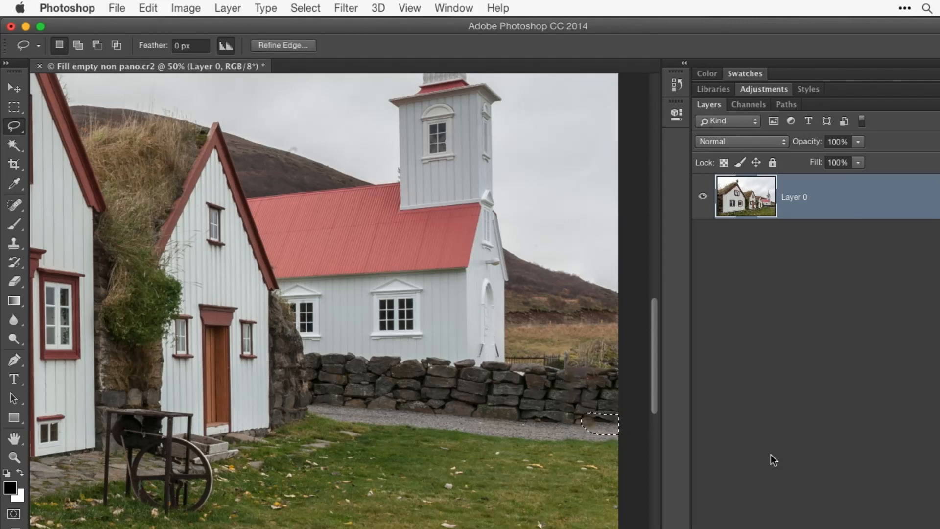
pyautogui.hotkey('shift', 'BackSpace')
pyautogui.press('Return')
pyautogui.click(573, 497)
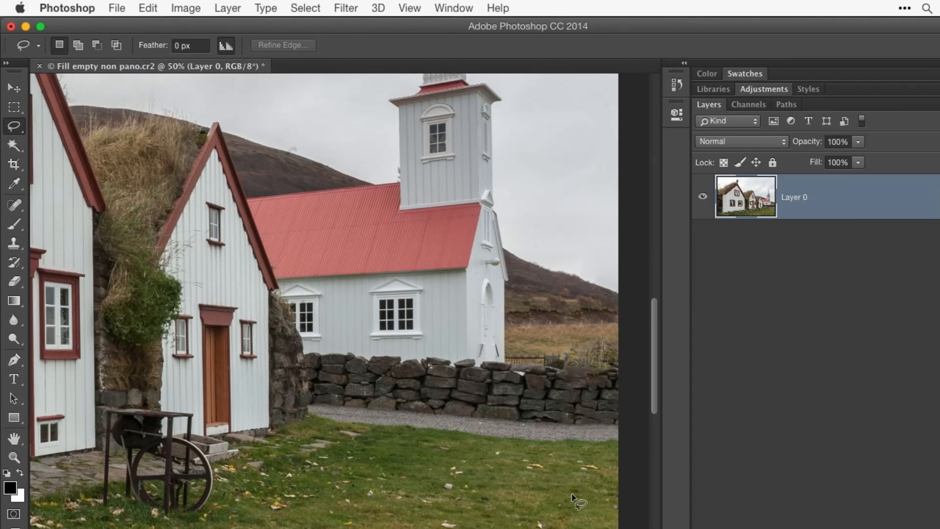
pyautogui.press('super+0')
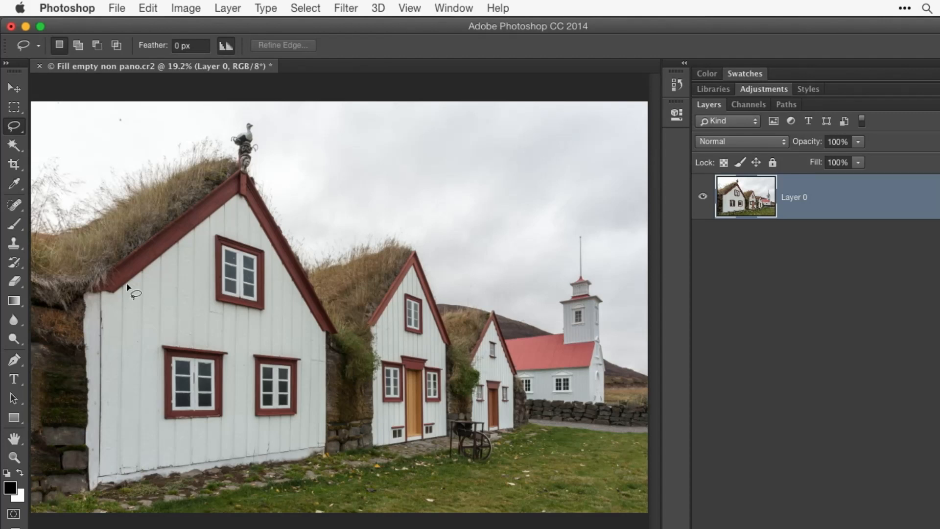
# Step: Crop the turf house photo slightly tighter on the left, right and top edges
pyautogui.click(14, 164)
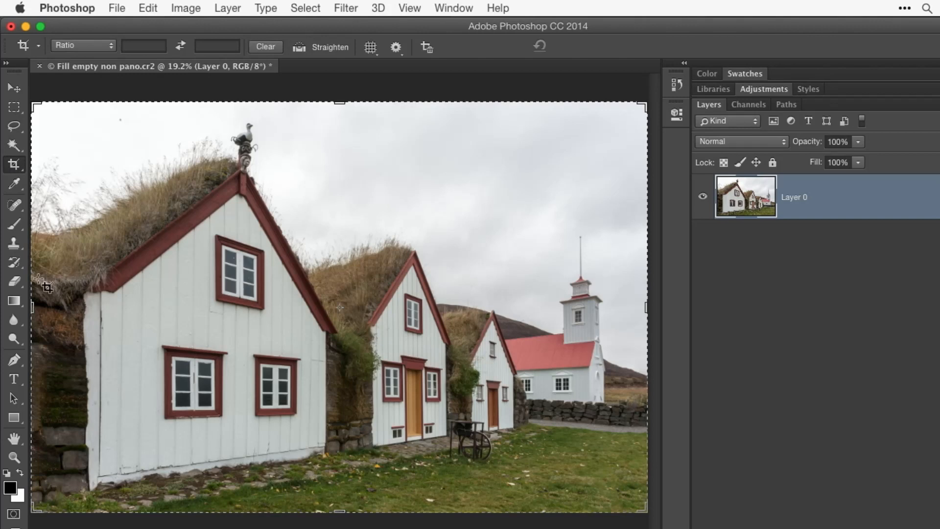
pyautogui.moveTo(32, 309); pyautogui.dragTo(46, 308)
pyautogui.moveTo(632, 307); pyautogui.dragTo(628, 305)
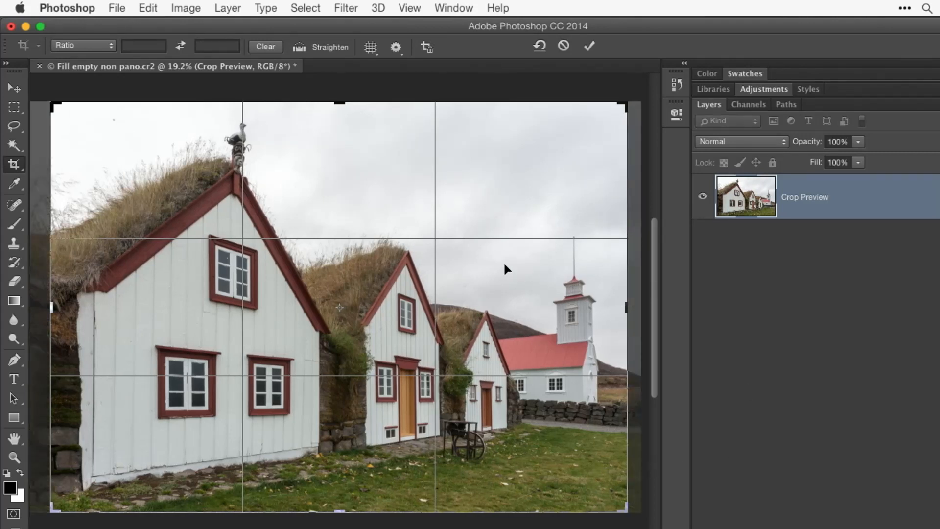
pyautogui.moveTo(340, 104); pyautogui.dragTo(341, 109)
pyautogui.press('Return')
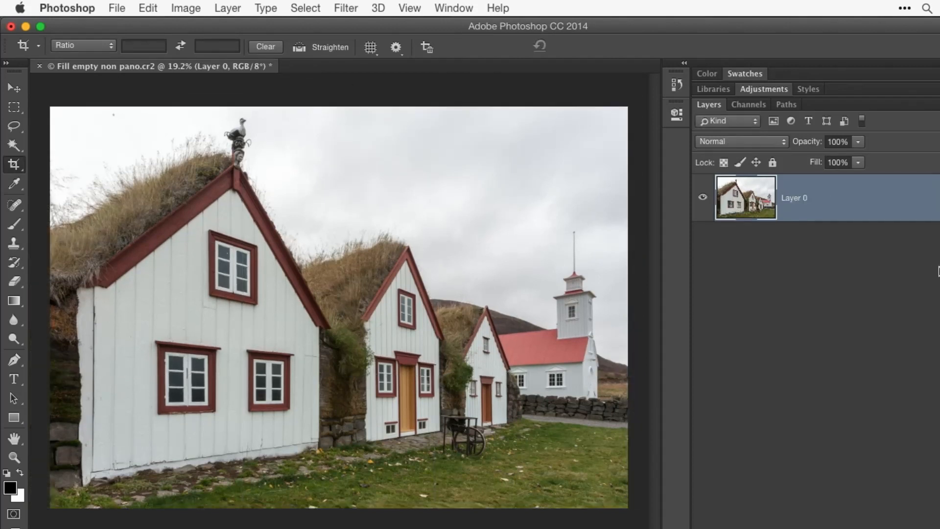
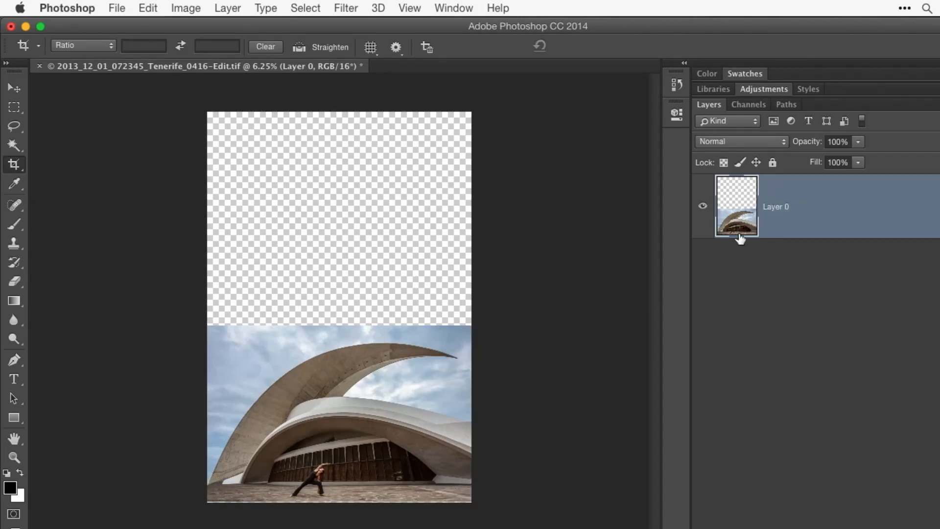
# Step: Select the transparent area above the Tenerife building with the Magic Wand and expand the selection by 1 pixel
pyautogui.click(11, 148)
pyautogui.click(321, 196)
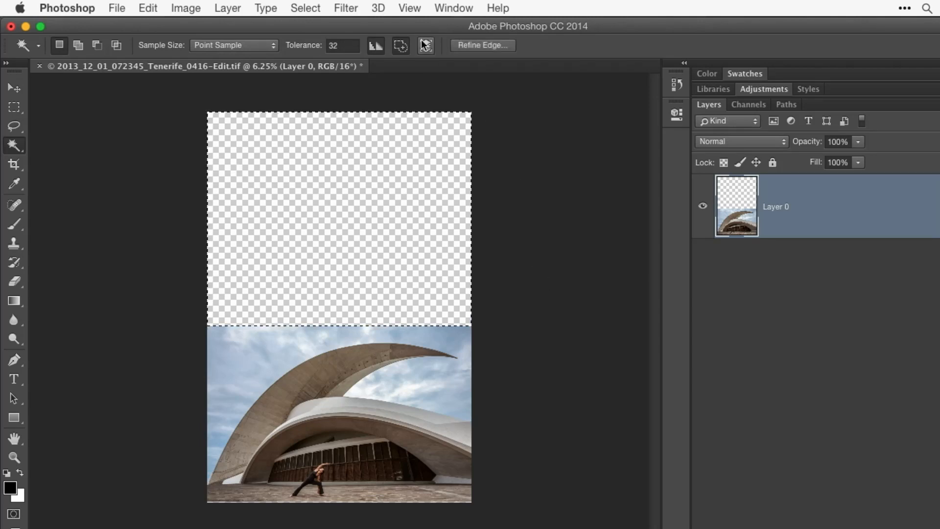
pyautogui.click(316, 8)
pyautogui.moveTo(368, 207)
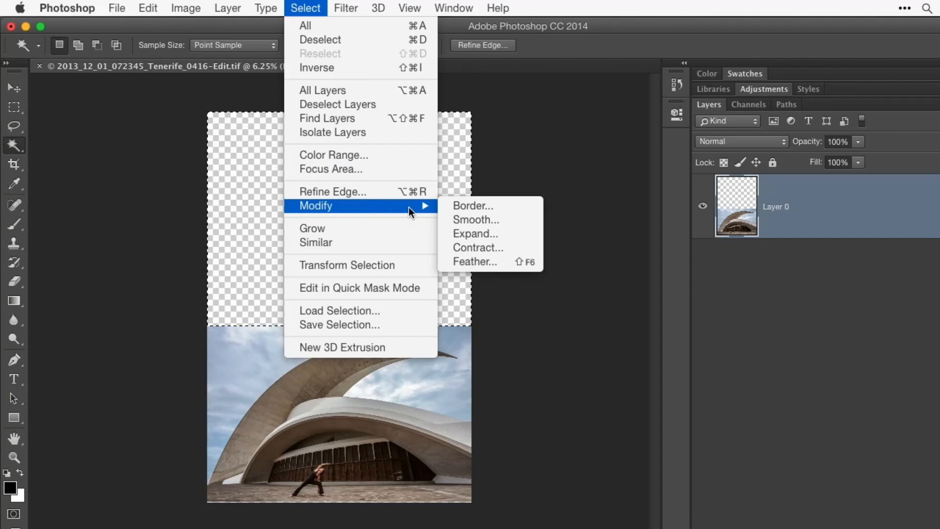
pyautogui.click(475, 233)
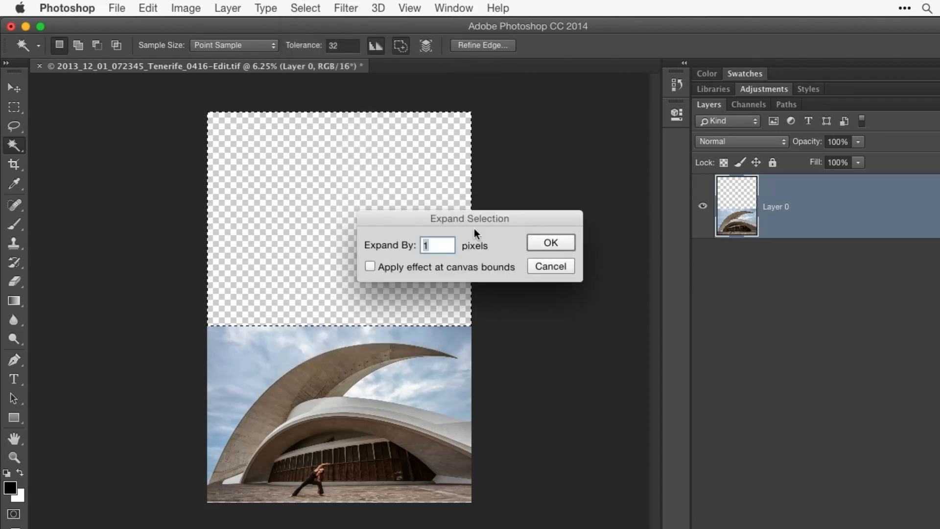
pyautogui.press('Return')
# Step: Try Content-Aware Fill on the whole transparent area above the building, undo the fill, and deselect
pyautogui.press('shift')
pyautogui.hotkey('shift', 'BackSpace')
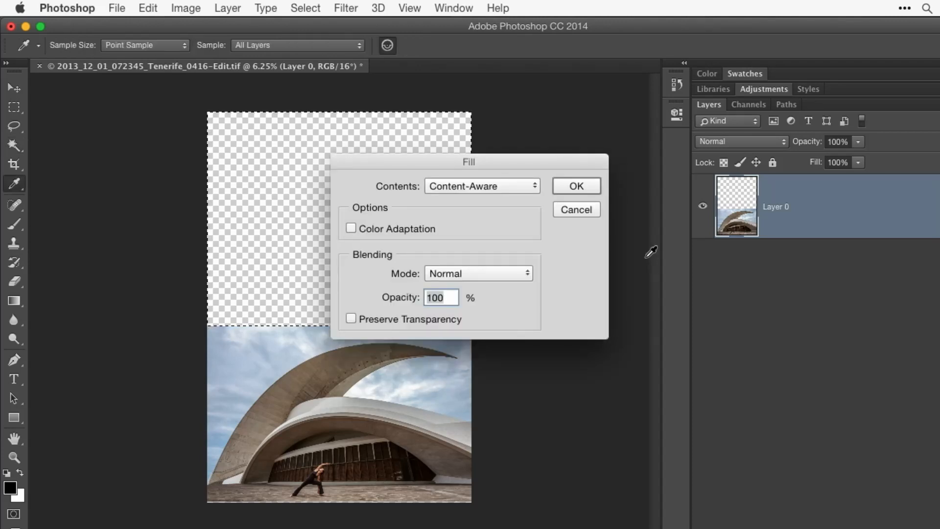
pyautogui.press('Return')
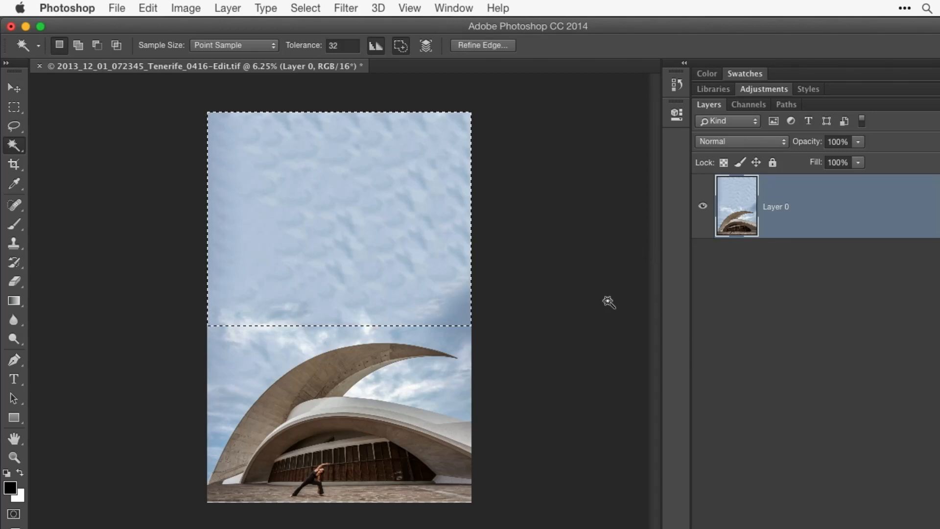
pyautogui.press('super+z')
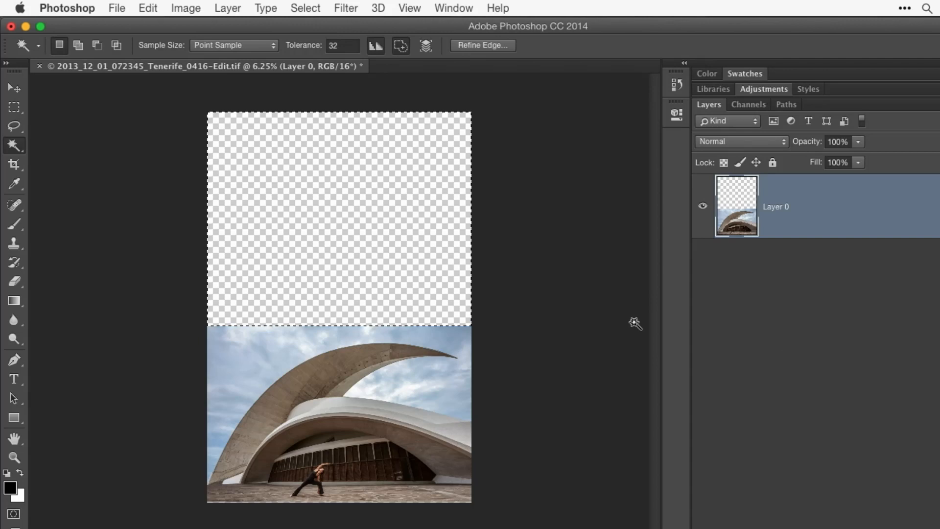
pyautogui.press('super+d')
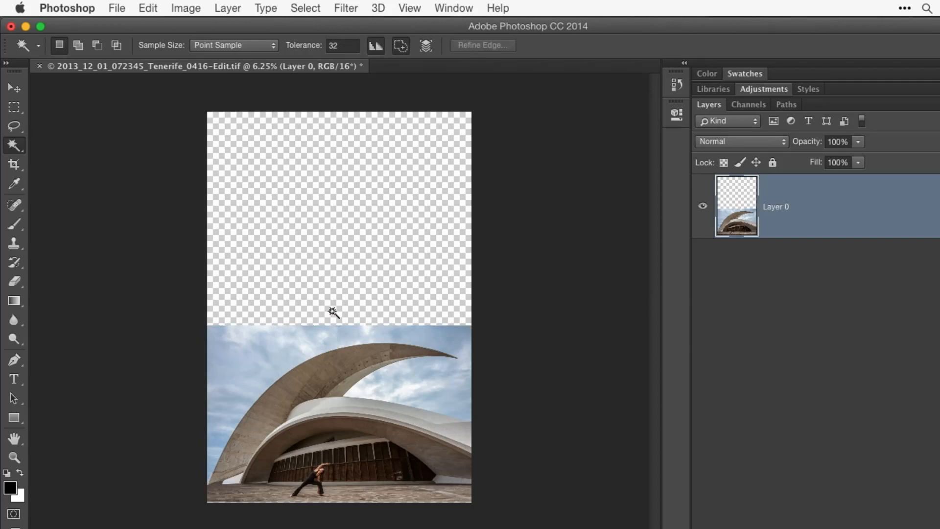
# Step: Crop the canvas down to a narrow empty strip above the building's sky and flatten the image
pyautogui.click(14, 164)
pyautogui.moveTo(338, 108); pyautogui.dragTo(337, 209)
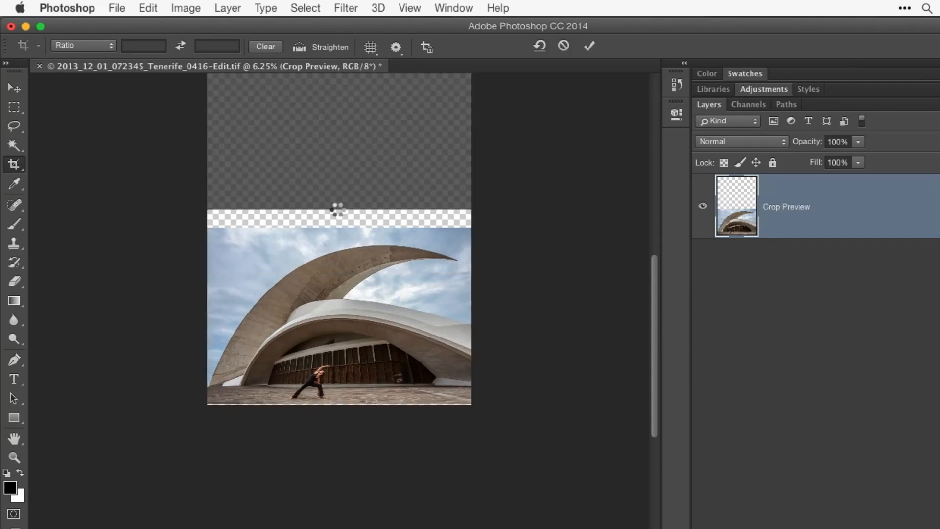
pyautogui.press('Return')
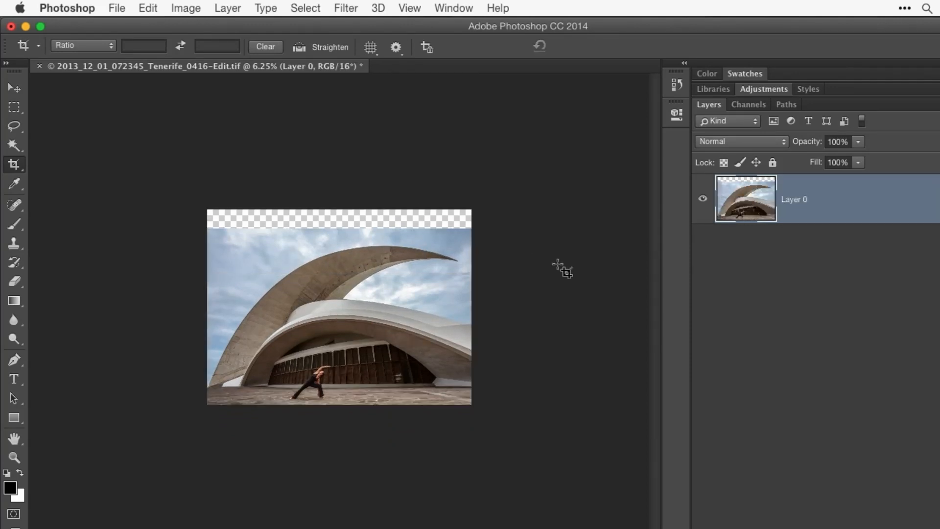
pyautogui.click(228, 8)
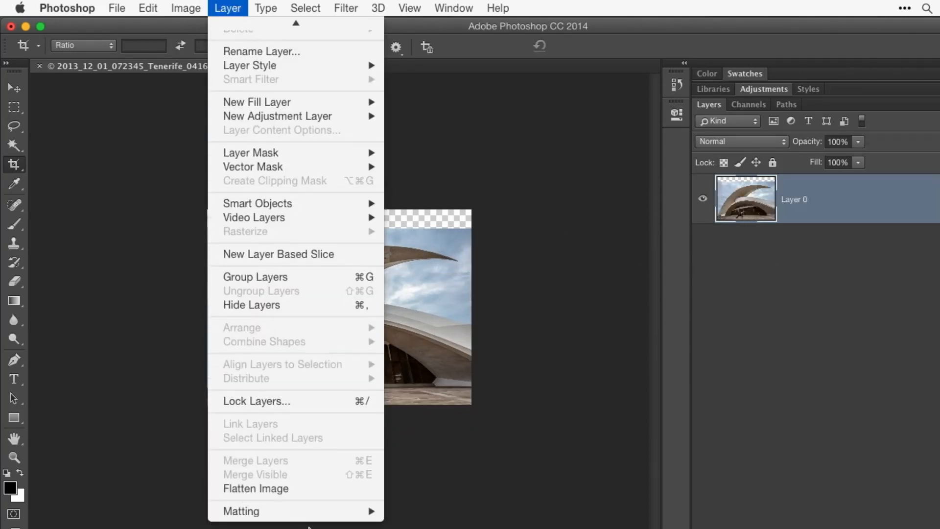
pyautogui.click(290, 489)
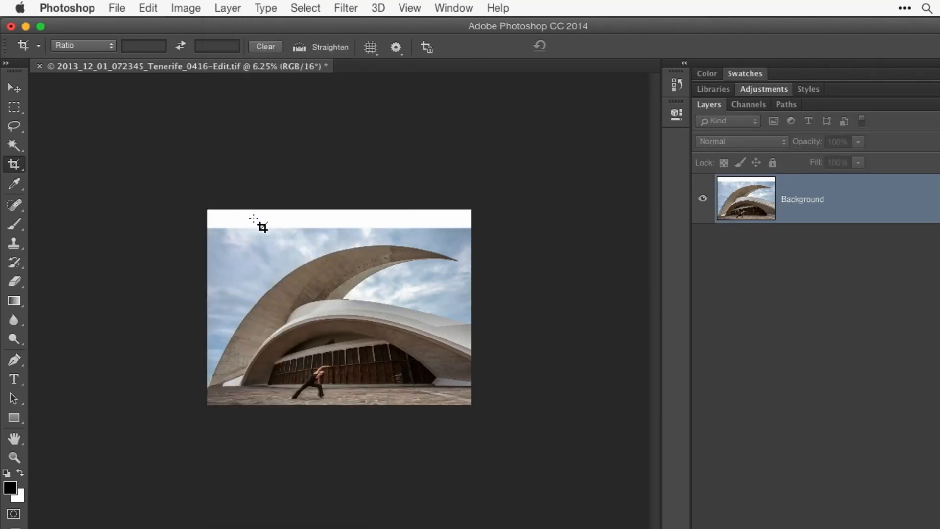
# Step: Select the white strip with a rectangular marquee slightly overlapping the sky, fill it with Content-Aware, and deselect
pyautogui.keyDown('super'); pyautogui.click(185, 177); pyautogui.keyUp('super')
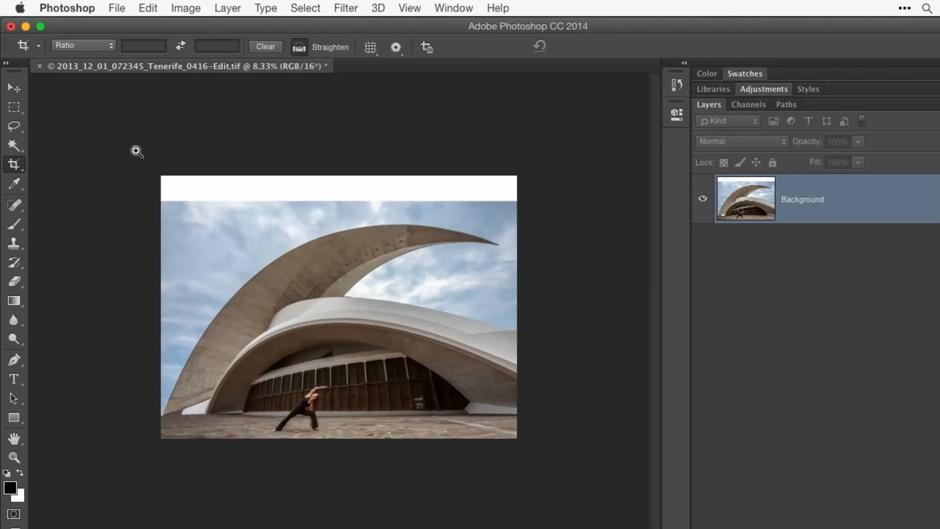
pyautogui.keyDown('super'); pyautogui.click(142, 147); pyautogui.keyUp('super')
pyautogui.click(13, 108)
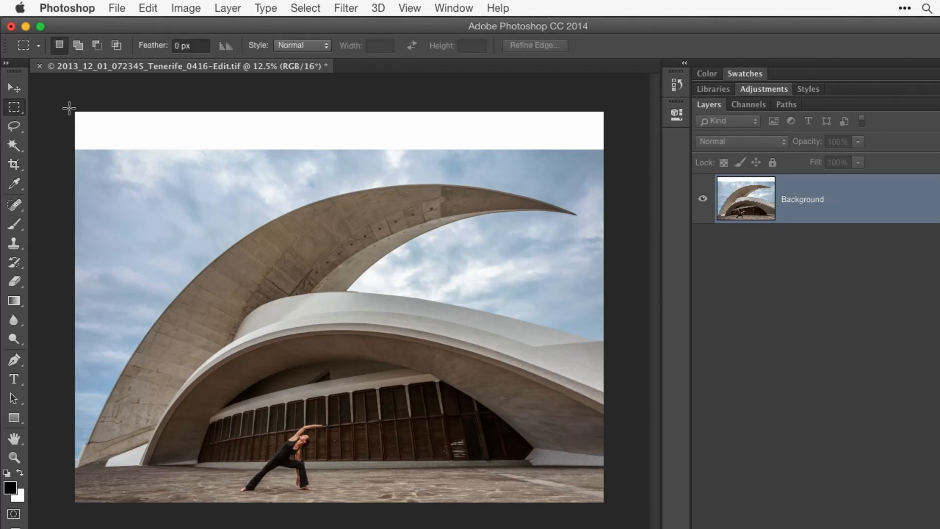
pyautogui.moveTo(71, 106); pyautogui.dragTo(616, 150)
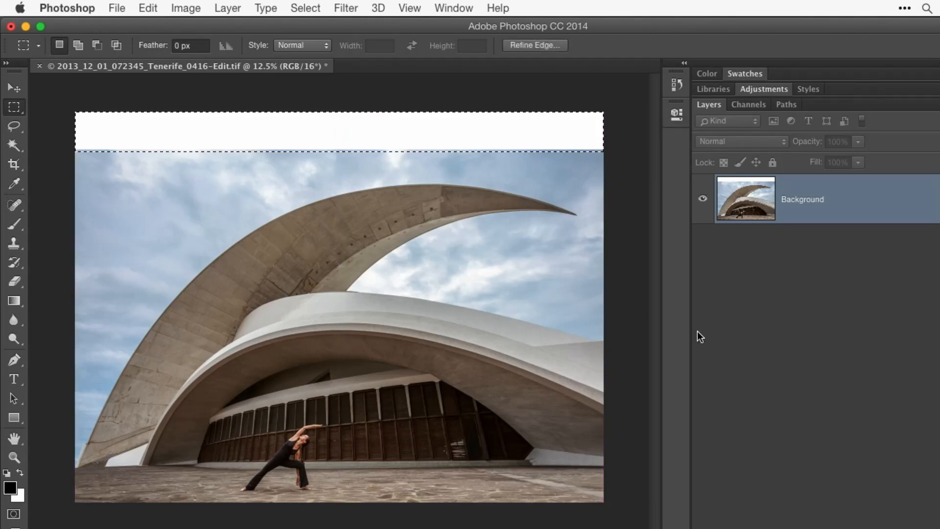
pyautogui.hotkey('shift', 'BackSpace')
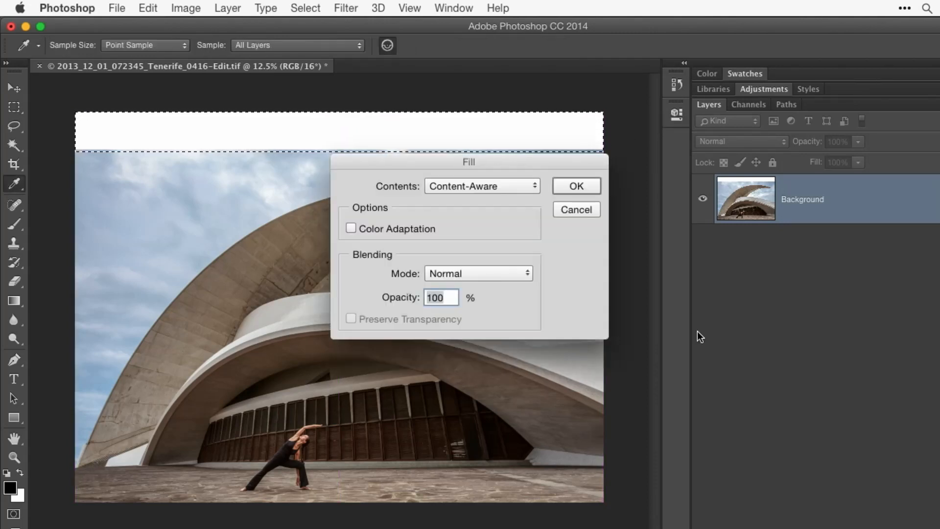
pyautogui.press('Return')
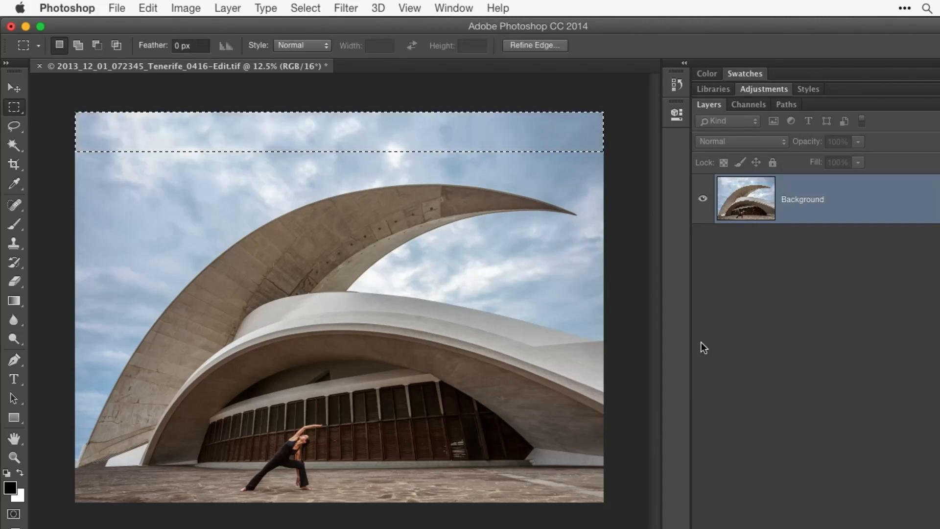
pyautogui.press('super+d')
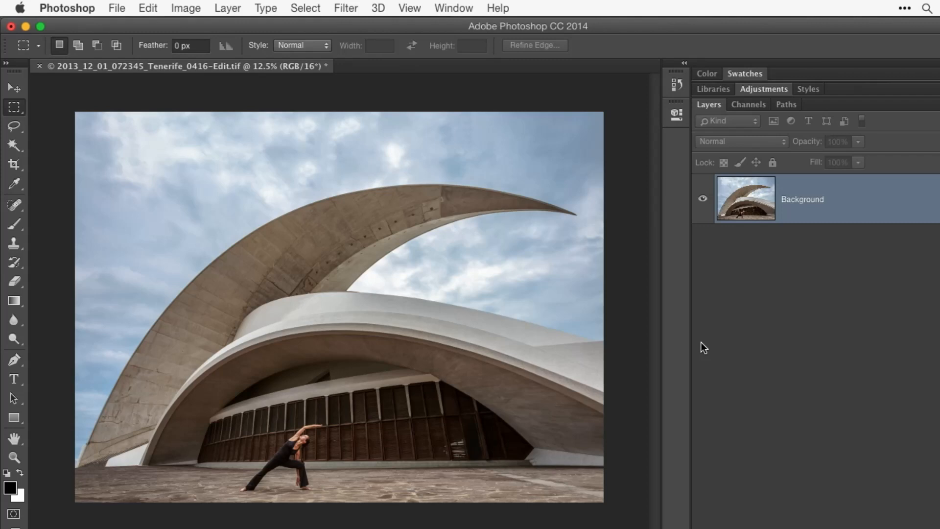
# Step: Lasso an irregular patch of sky above the tapering end of the roof, refill it with Content-Aware, and deselect
pyautogui.press('super+0')
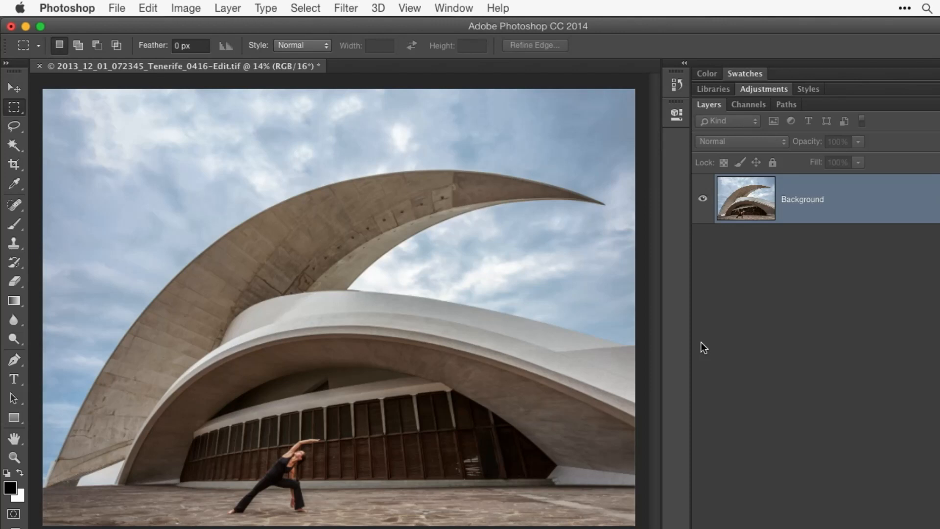
pyautogui.click(636, 85)
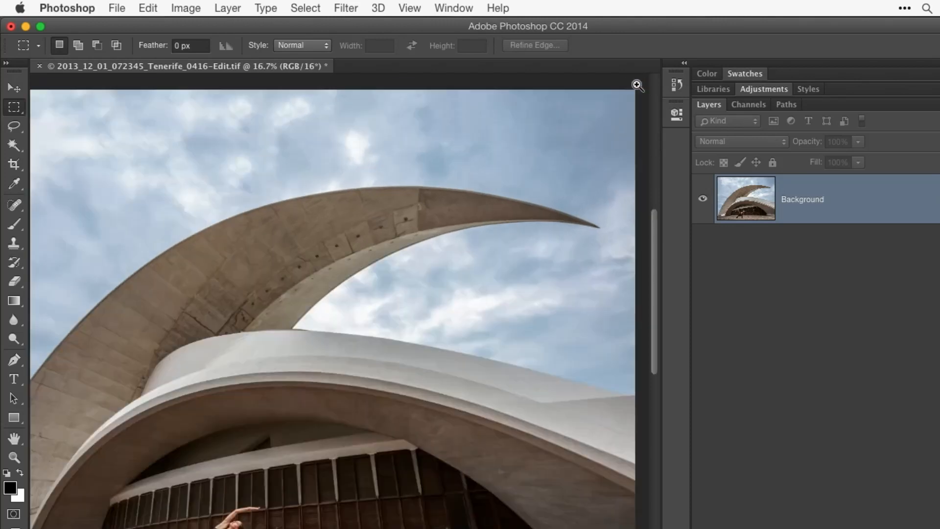
pyautogui.click(637, 85)
pyautogui.click(637, 85)
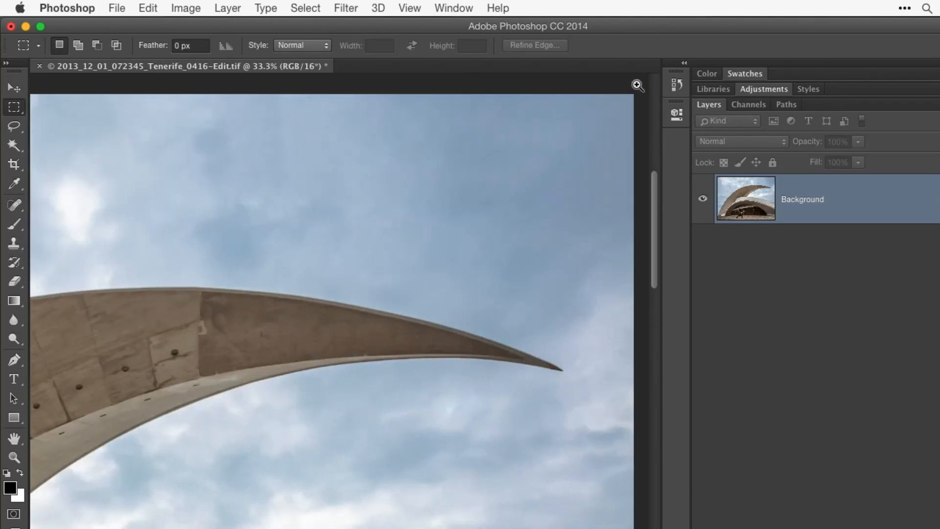
pyautogui.click(636, 85)
pyautogui.hscroll(-5, 338, 310)
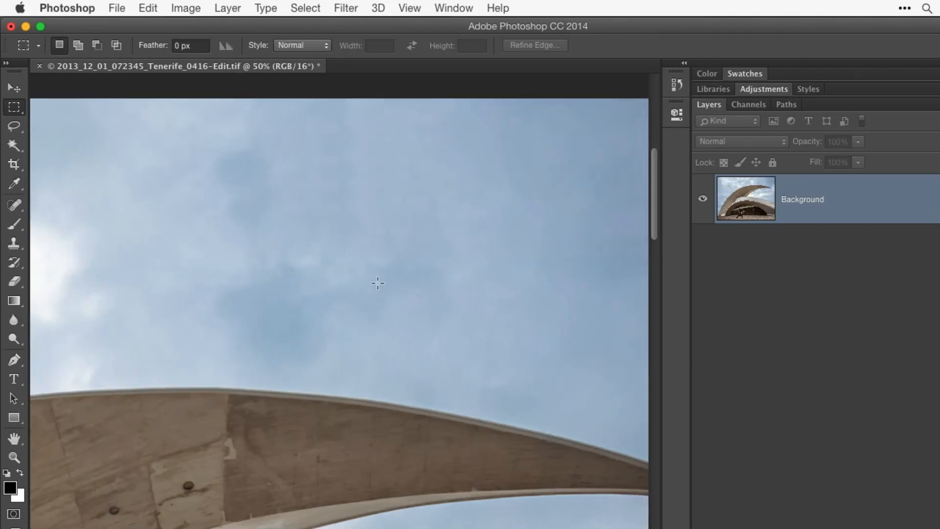
pyautogui.click(13, 126)
pyautogui.moveTo(375, 184)
pyautogui.mouseDown()
pyautogui.moveTo(281, 220)
pyautogui.moveTo(258, 246)
pyautogui.moveTo(253, 290)
pyautogui.mouseUp()
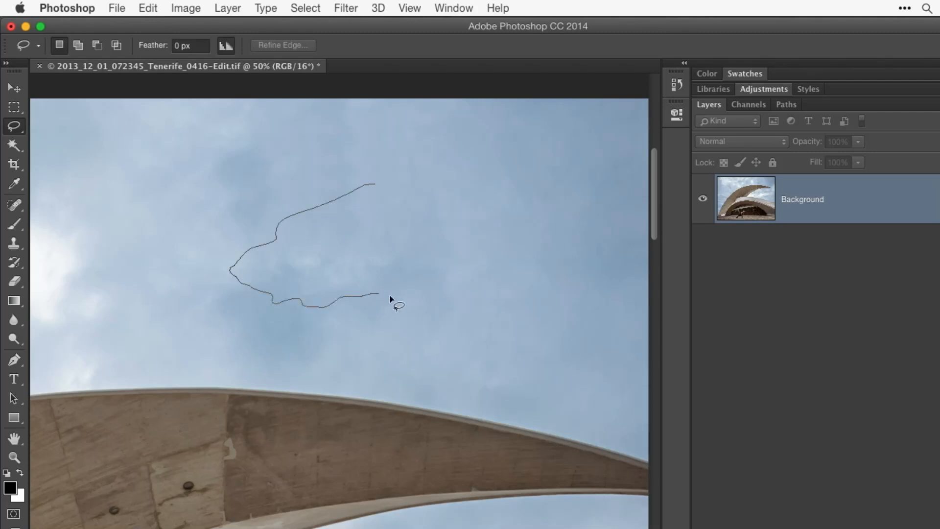
pyautogui.moveTo(448, 267)
pyautogui.mouseDown()
pyautogui.moveTo(444, 220)
pyautogui.moveTo(424, 201)
pyautogui.mouseUp()
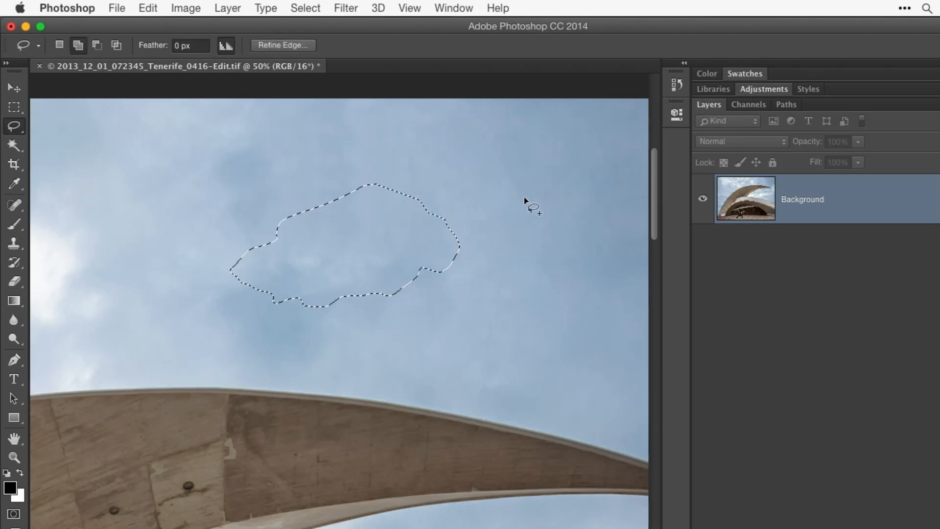
pyautogui.hotkey('shift', 'BackSpace')
pyautogui.press('Return')
pyautogui.press('super+d')
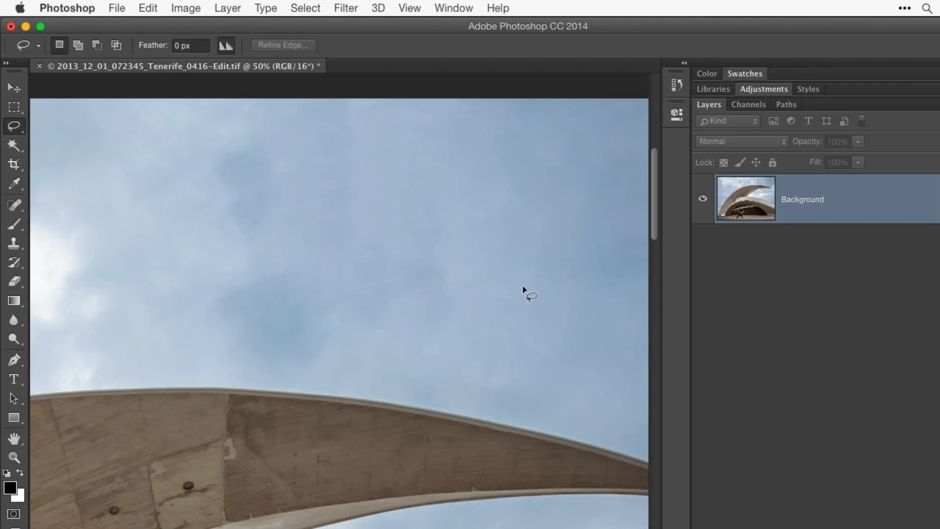
# Step: Lasso a thin horizontal band of blue sky beside the bright white cloud, refill it with Content-Aware, and deselect
pyautogui.hscroll(-10, 309, 280)
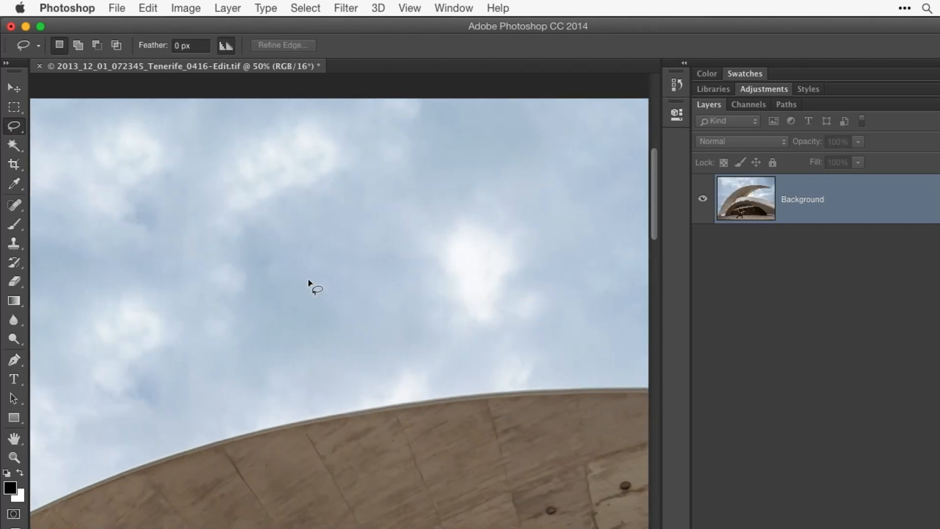
pyautogui.hscroll(-3, 308, 283)
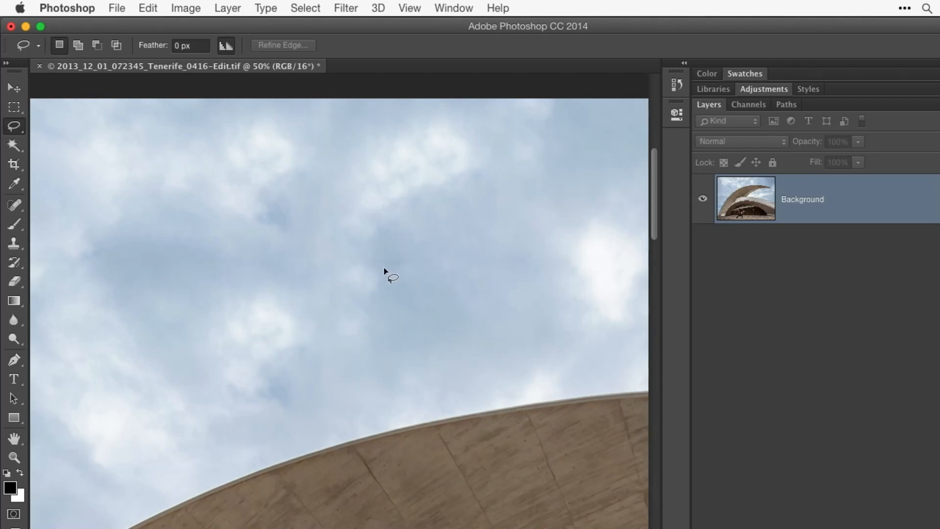
pyautogui.moveTo(469, 271)
pyautogui.mouseDown()
pyautogui.moveTo(516, 246)
pyautogui.moveTo(362, 254)
pyautogui.moveTo(413, 260)
pyautogui.moveTo(408, 269)
pyautogui.mouseUp()
pyautogui.press('shift')
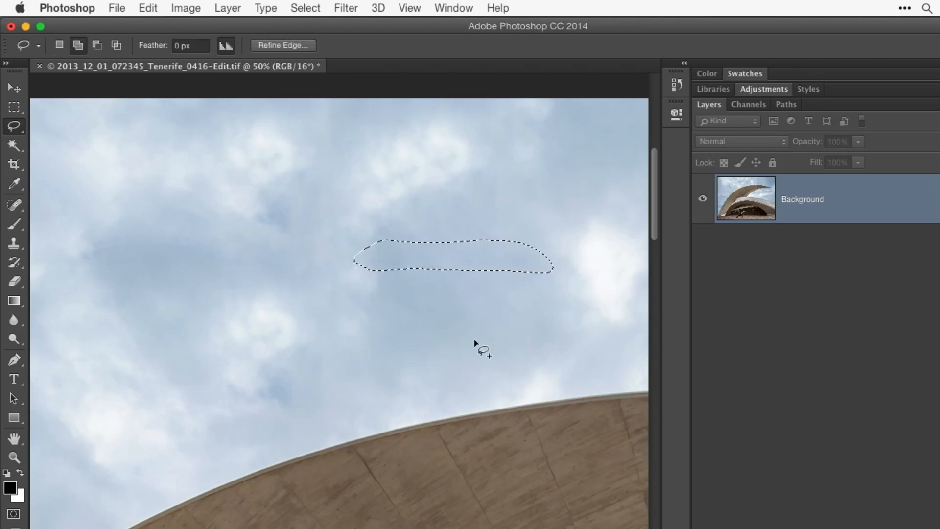
pyautogui.hotkey('shift', 'BackSpace')
pyautogui.press('Return')
pyautogui.hotkey('ctrl', 'd')
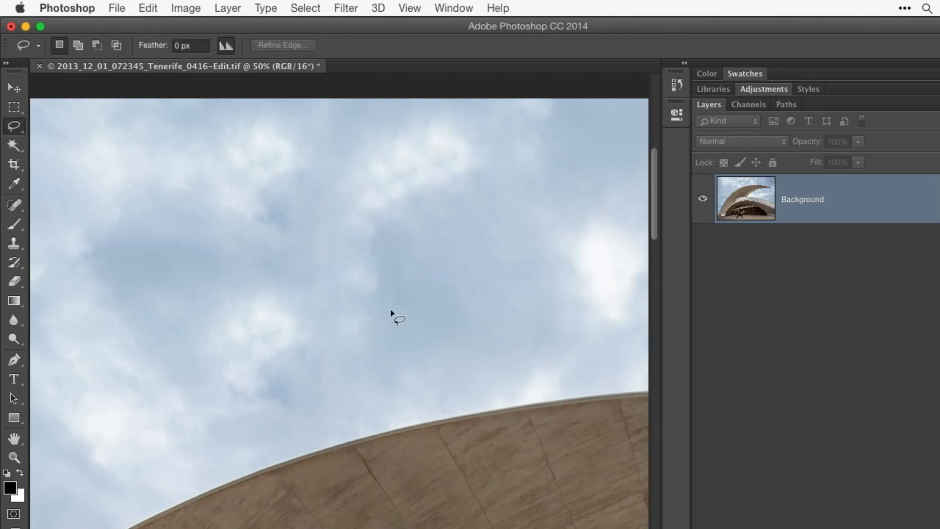
# Step: Lasso a roundish cloud patch near the photo's upper-left corner, refill it with Content-Aware, and deselect
pyautogui.hscroll(-6, 390, 312)
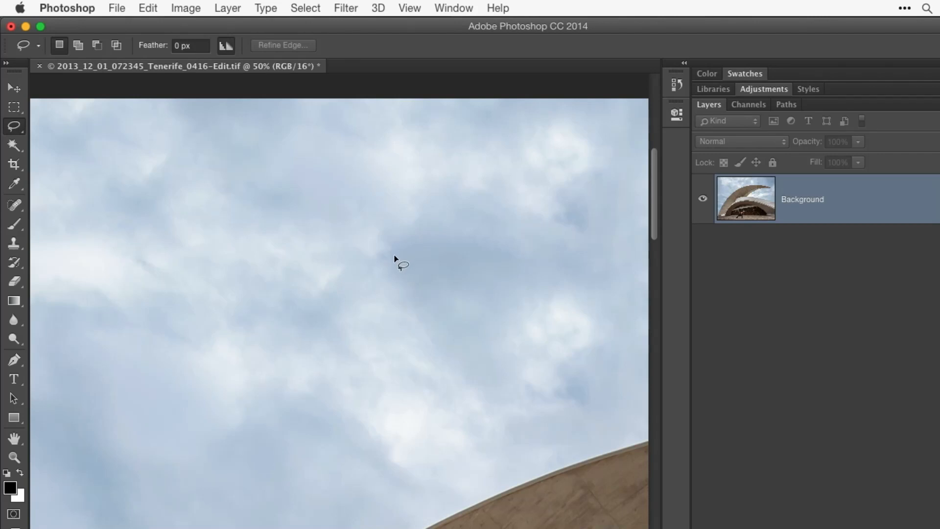
pyautogui.hscroll(-3, 392, 263)
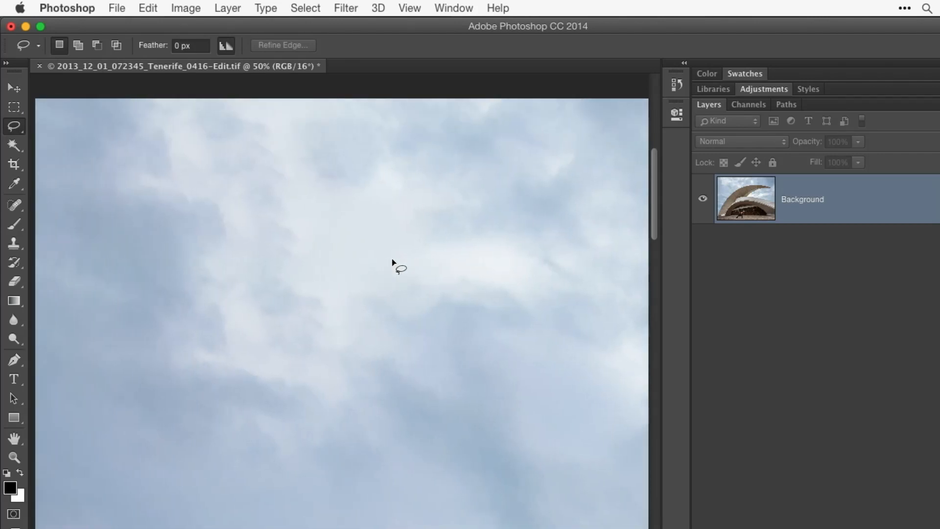
pyautogui.hscroll(-3, 393, 262)
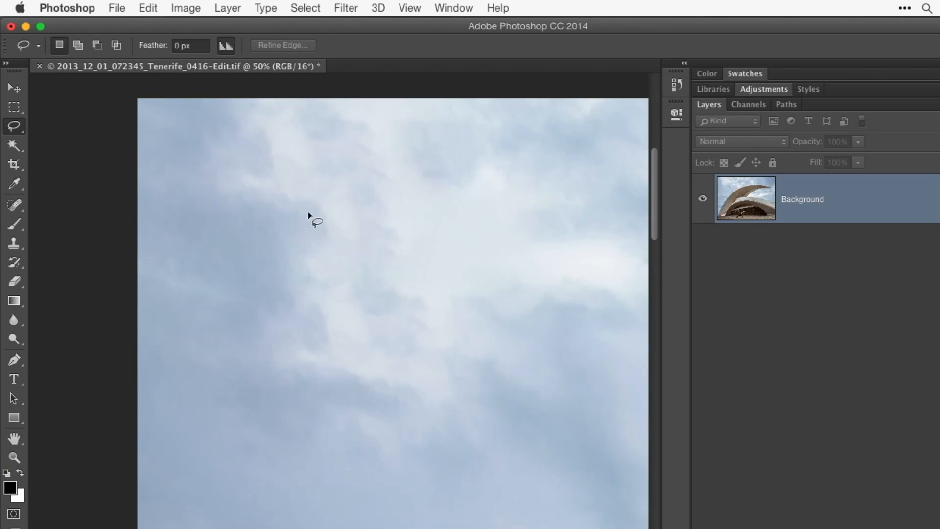
pyautogui.moveTo(234, 178)
pyautogui.mouseDown()
pyautogui.moveTo(273, 181)
pyautogui.moveTo(281, 132)
pyautogui.moveTo(241, 123)
pyautogui.moveTo(223, 139)
pyautogui.moveTo(231, 183)
pyautogui.mouseUp()
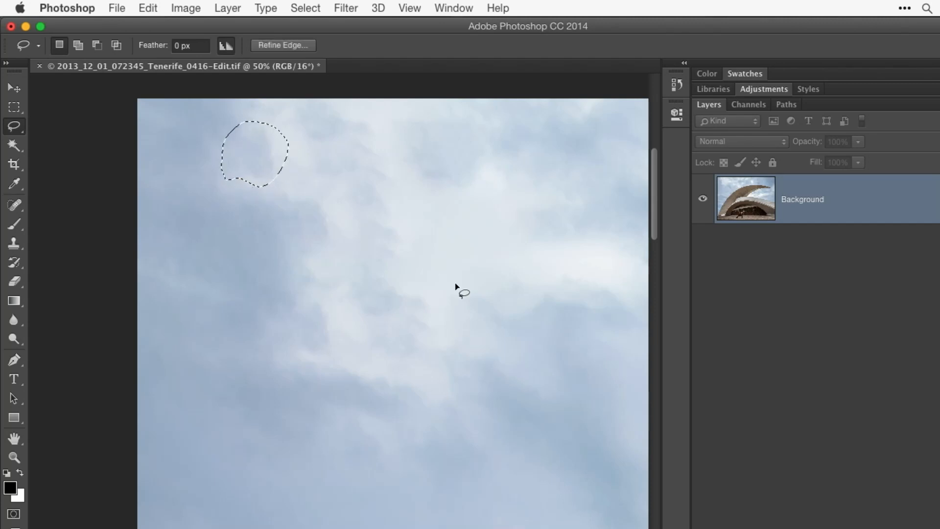
pyautogui.hotkey('shift', 'BackSpace')
pyautogui.press('Return')
pyautogui.press('super+d')
# Step: Lasso the repeated cloud edge just below and right of the corner patch, refill it with Content-Aware, and deselect
pyautogui.moveTo(337, 209)
pyautogui.mouseDown()
pyautogui.moveTo(309, 190)
pyautogui.moveTo(286, 207)
pyautogui.mouseUp()
pyautogui.moveTo(311, 257); pyautogui.dragTo(337, 230)
pyautogui.hotkey('shift', 'BackSpace')
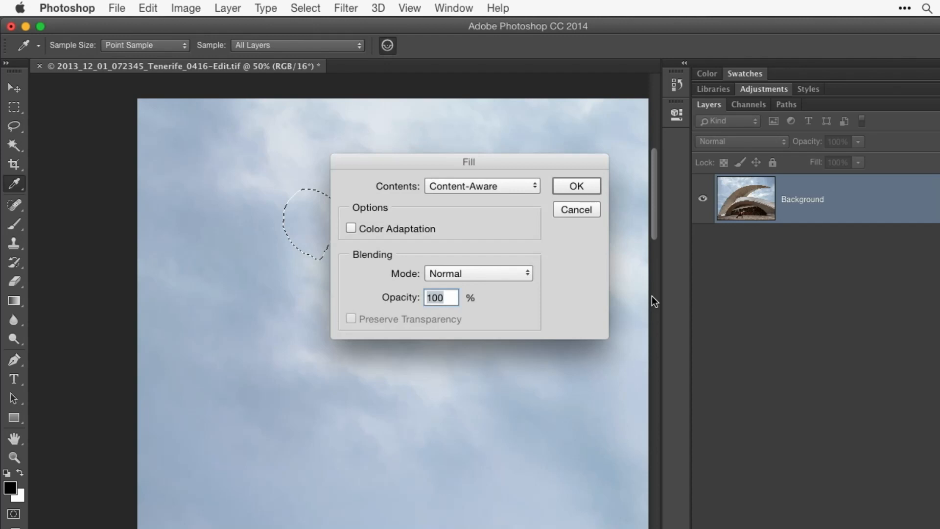
pyautogui.press('Return')
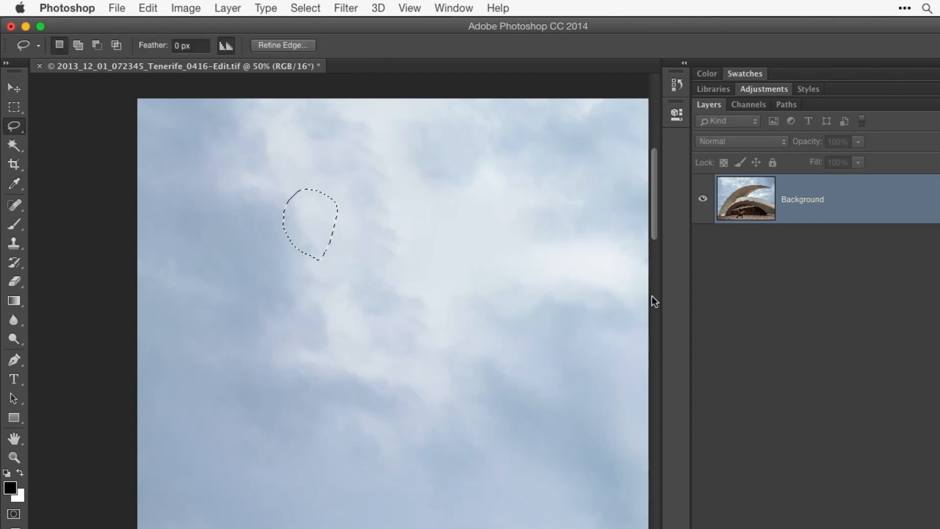
pyautogui.press('super+d')
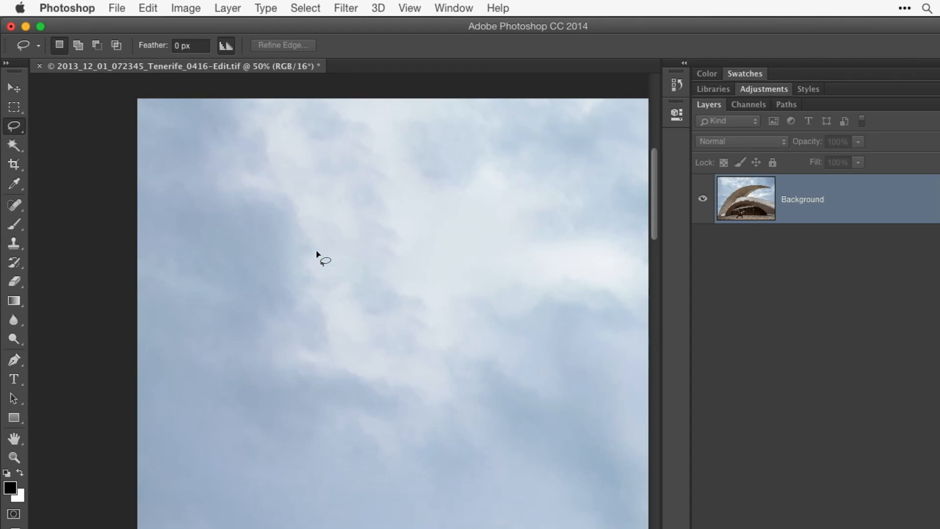
# Step: Try a Content-Aware refill on the small dark notch lower along the cloud edge, undo the fill, and deselect
pyautogui.moveTo(291, 317)
pyautogui.mouseDown()
pyautogui.moveTo(297, 356)
pyautogui.moveTo(320, 360)
pyautogui.moveTo(337, 342)
pyautogui.moveTo(333, 321)
pyautogui.moveTo(323, 297)
pyautogui.moveTo(300, 311)
pyautogui.mouseUp()
pyautogui.hotkey('shift', 'BackSpace')
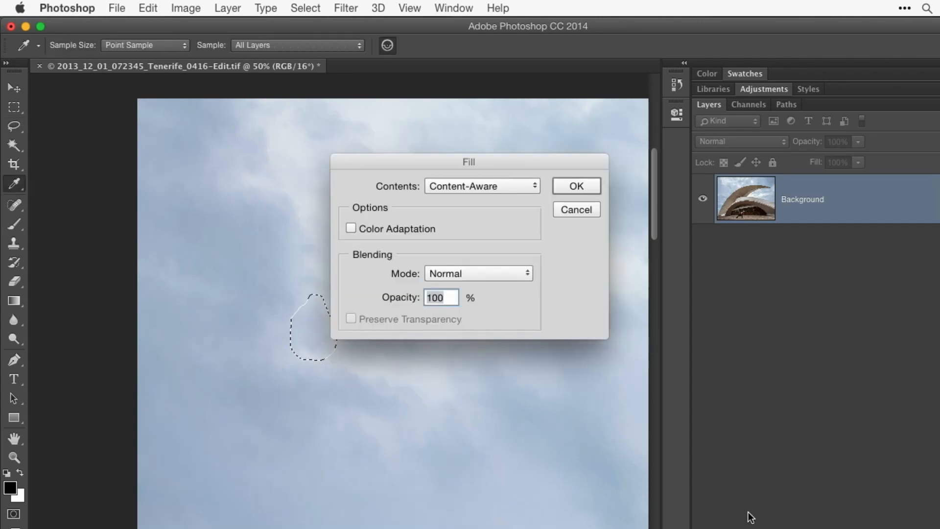
pyautogui.press('Return')
pyautogui.press('super+d')
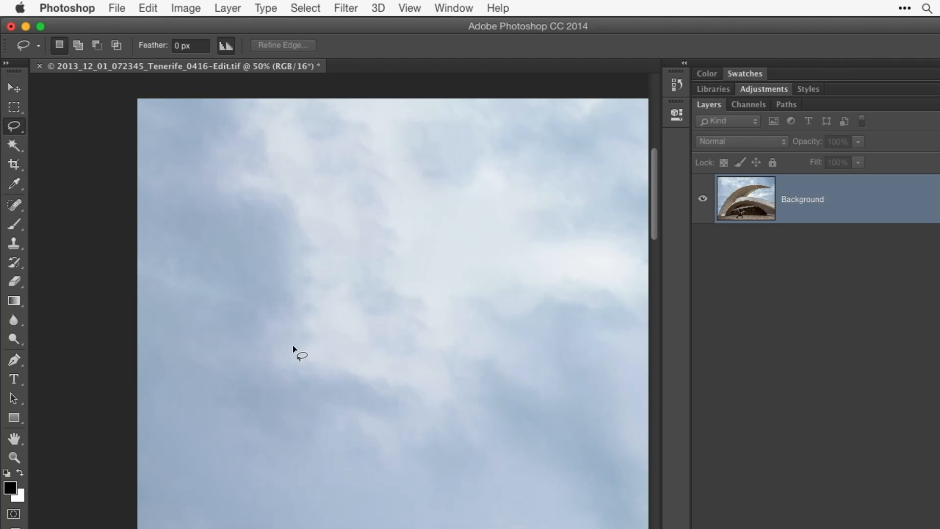
pyautogui.moveTo(293, 347)
pyautogui.mouseDown()
pyautogui.moveTo(313, 346)
pyautogui.moveTo(321, 325)
pyautogui.moveTo(313, 228)
pyautogui.moveTo(297, 232)
pyautogui.moveTo(294, 346)
pyautogui.mouseUp()
pyautogui.click(452, 336)
pyautogui.press('super+z')
pyautogui.press('super+z')
pyautogui.press('super+z')
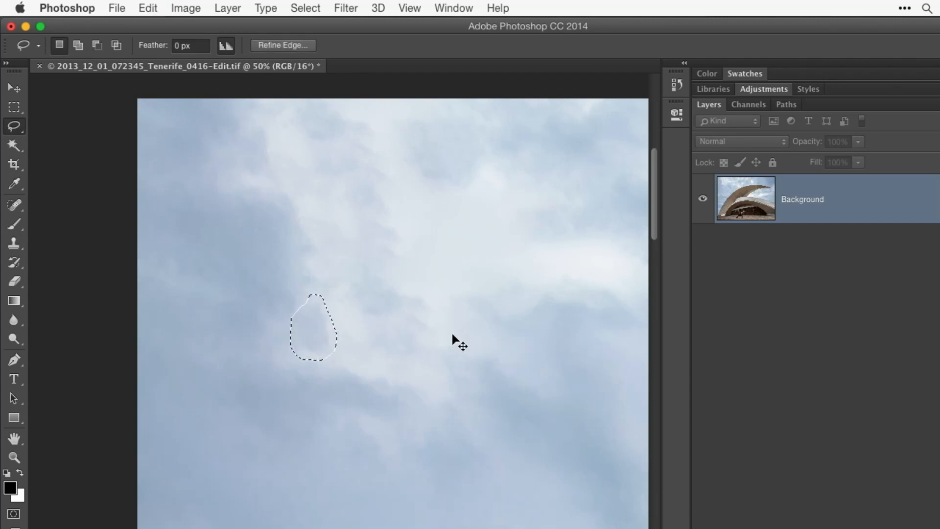
pyautogui.click(452, 334)
# Step: Lasso the lower dark notch and add the similar one near the upper-left corner, refill both together with Content-Aware, and deselect
pyautogui.moveTo(338, 325)
pyautogui.mouseDown()
pyautogui.moveTo(334, 314)
pyautogui.moveTo(293, 315)
pyautogui.moveTo(302, 360)
pyautogui.moveTo(337, 337)
pyautogui.mouseUp()
pyautogui.press('shift')
pyautogui.moveTo(280, 172)
pyautogui.mouseDown()
pyautogui.moveTo(269, 121)
pyautogui.moveTo(243, 161)
pyautogui.moveTo(244, 180)
pyautogui.mouseUp()
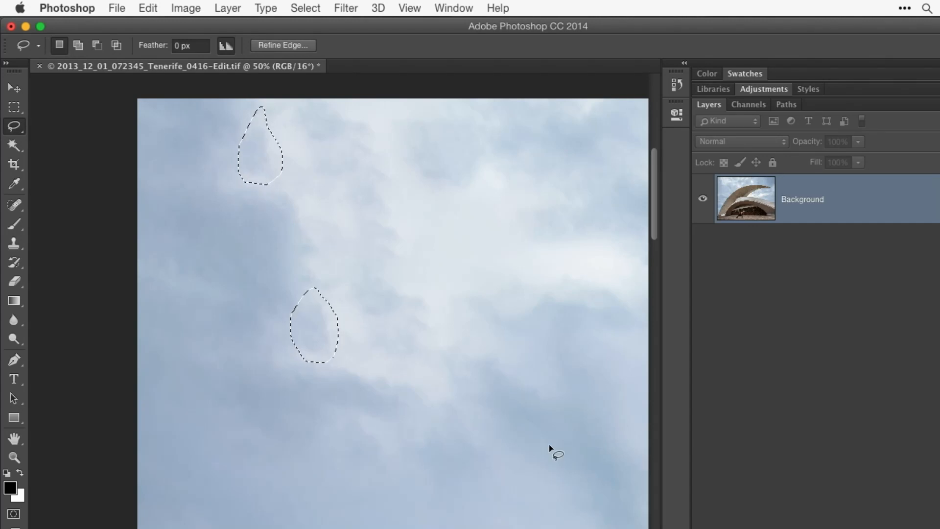
pyautogui.hotkey('shift', 'BackSpace')
pyautogui.press('Return')
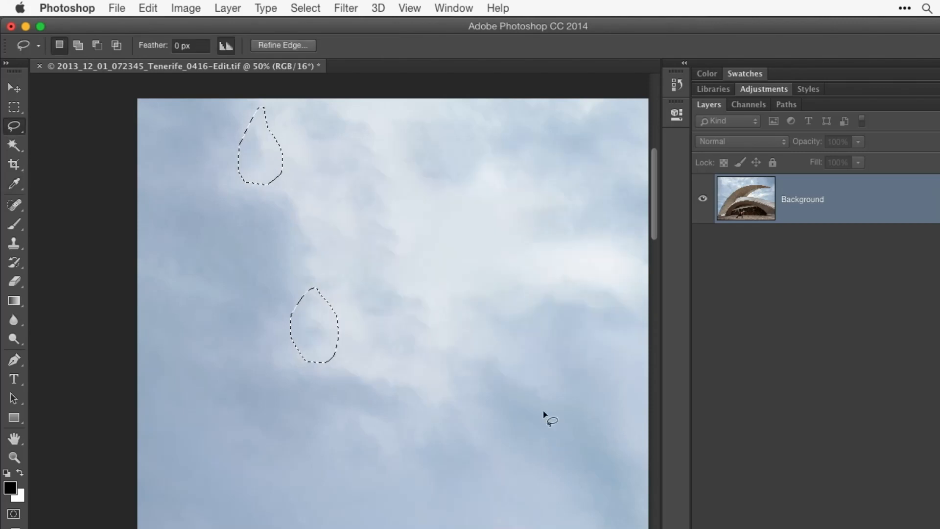
pyautogui.press('super+d')
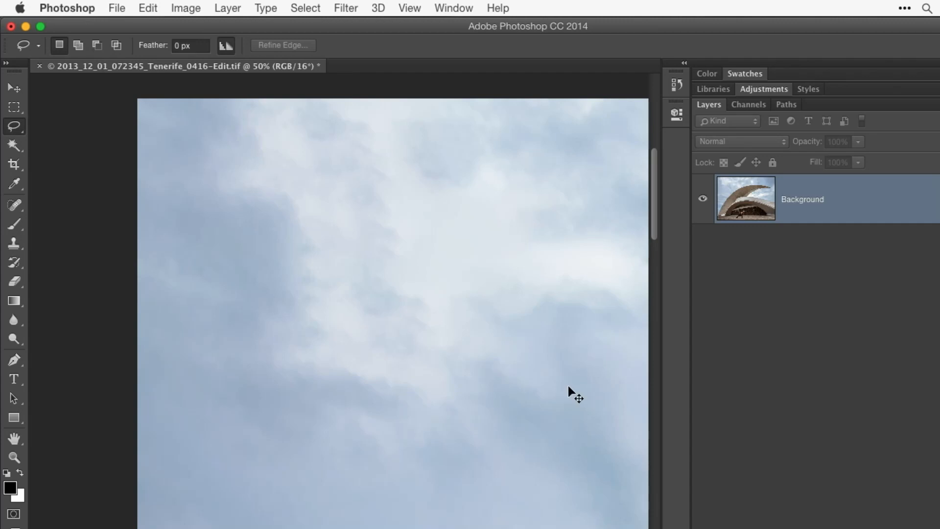
pyautogui.press('super+0')
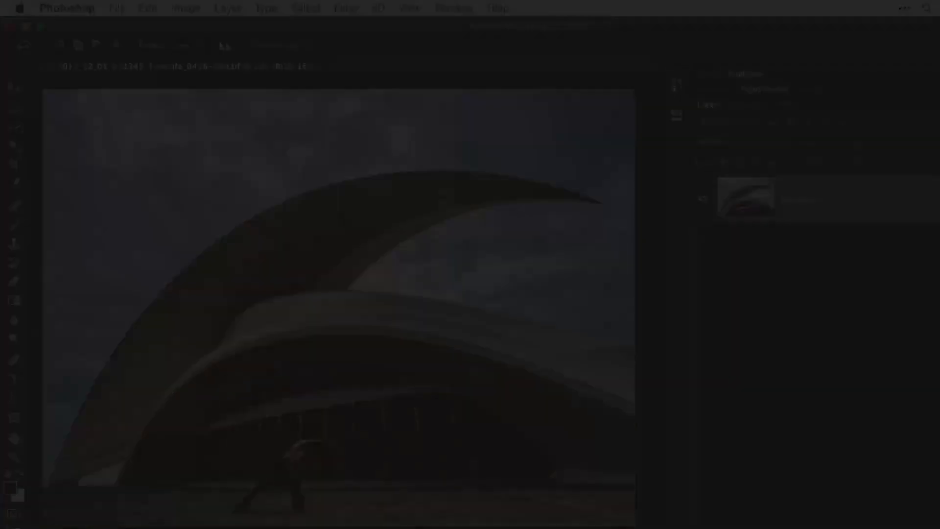